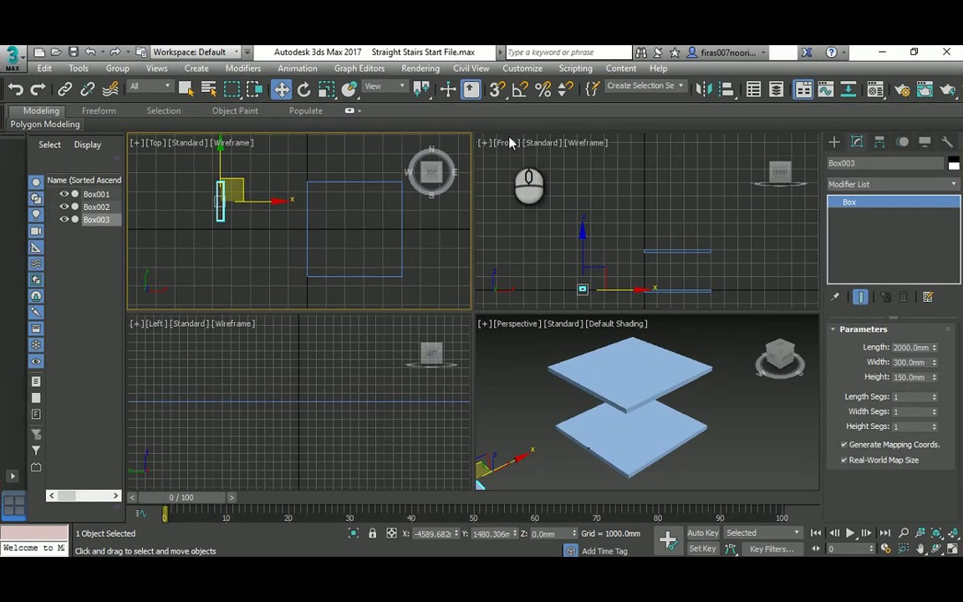
Step: Check the size and height of the lower and upper floor slabs
click(622, 440)
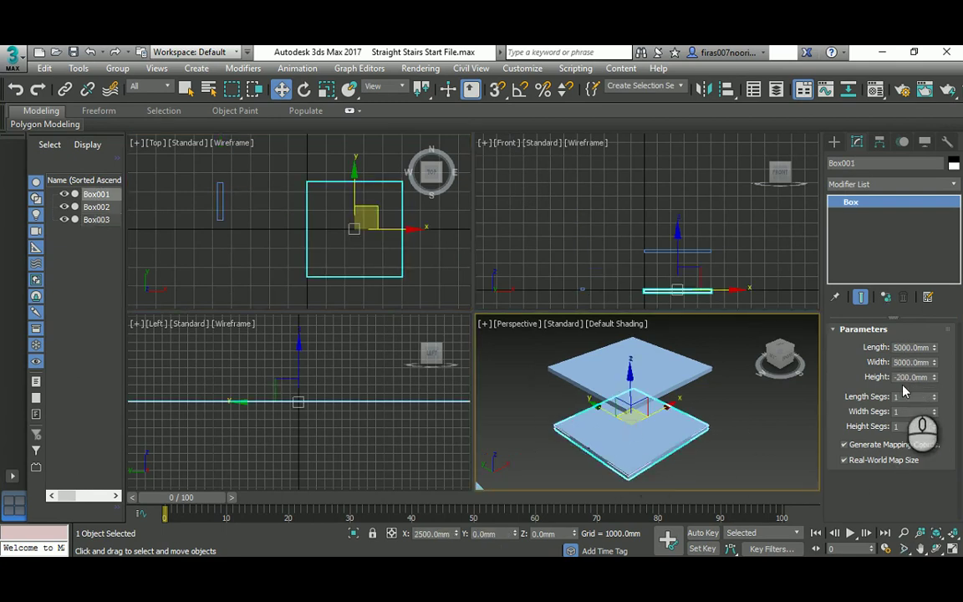
scroll(681, 280, up, 3)
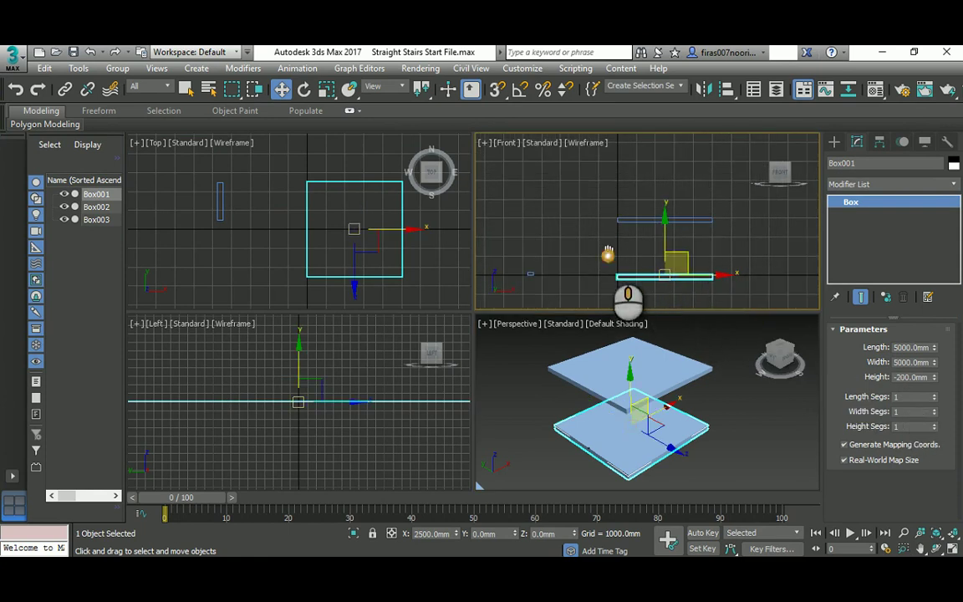
scroll(615, 245, up, 2)
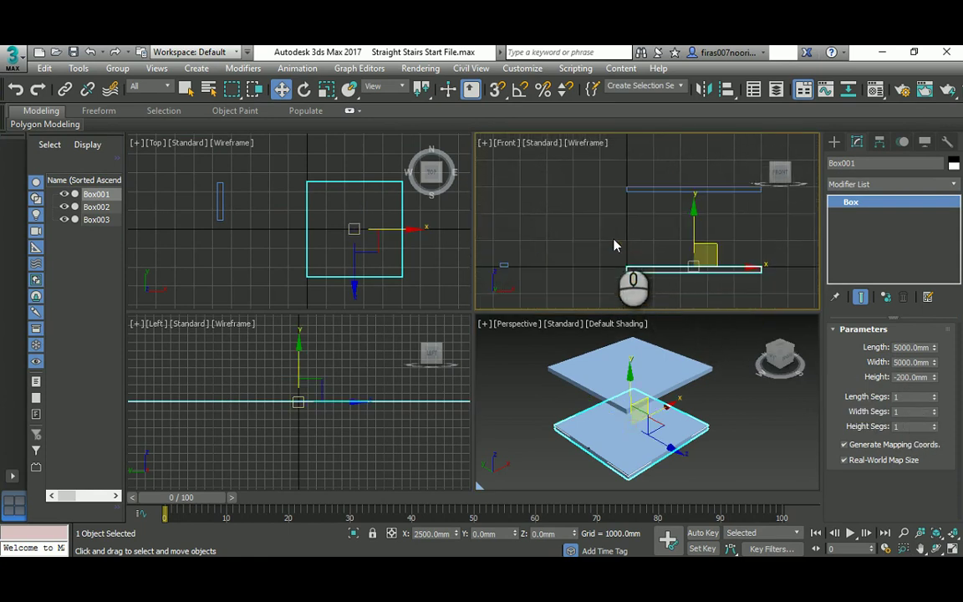
click(637, 189)
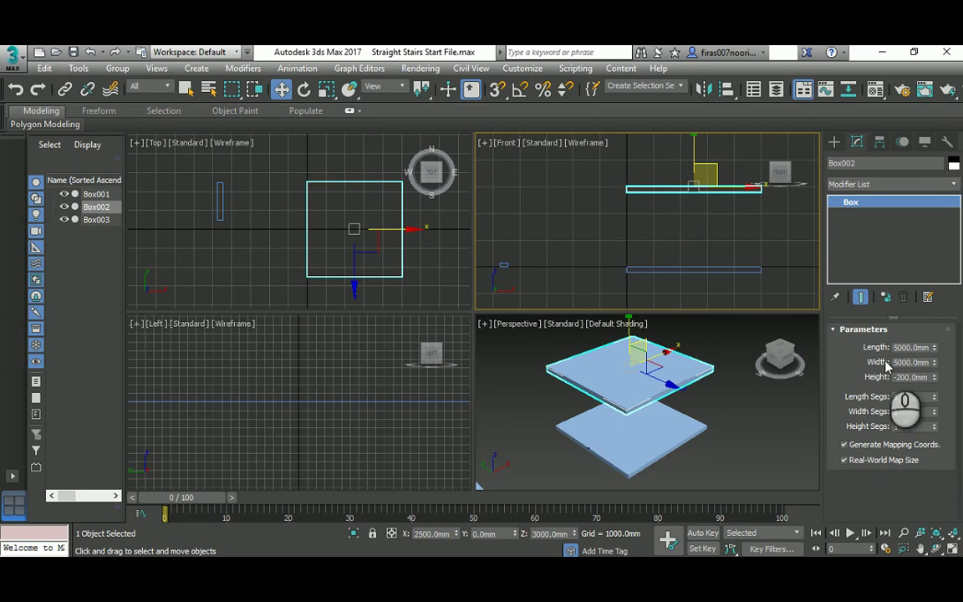
Step: Bring up Move Transform Type-In and check the 2000×300×150 mm step box at Z 0 mm
right_click(281, 89)
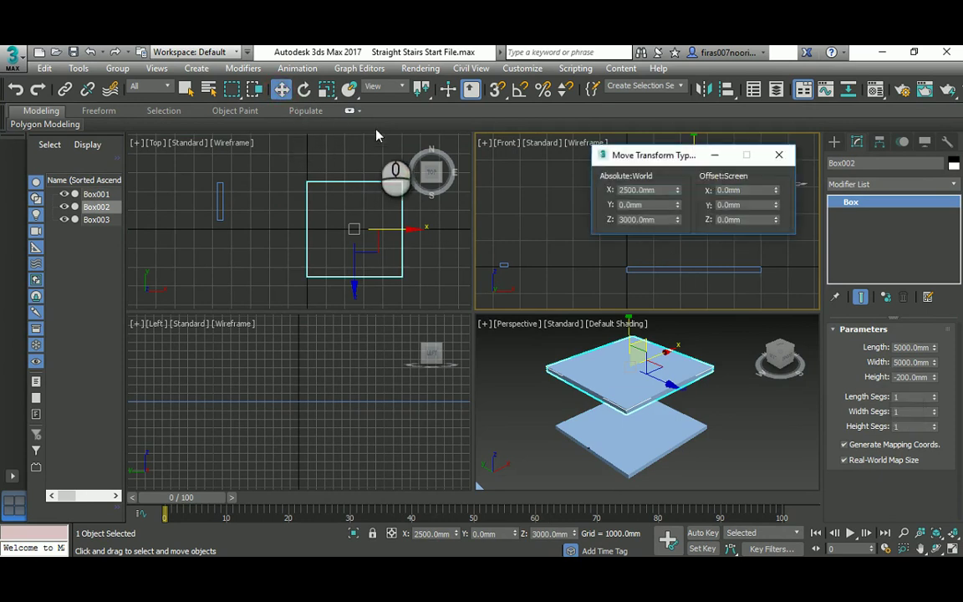
drag(654, 156, 789, 134)
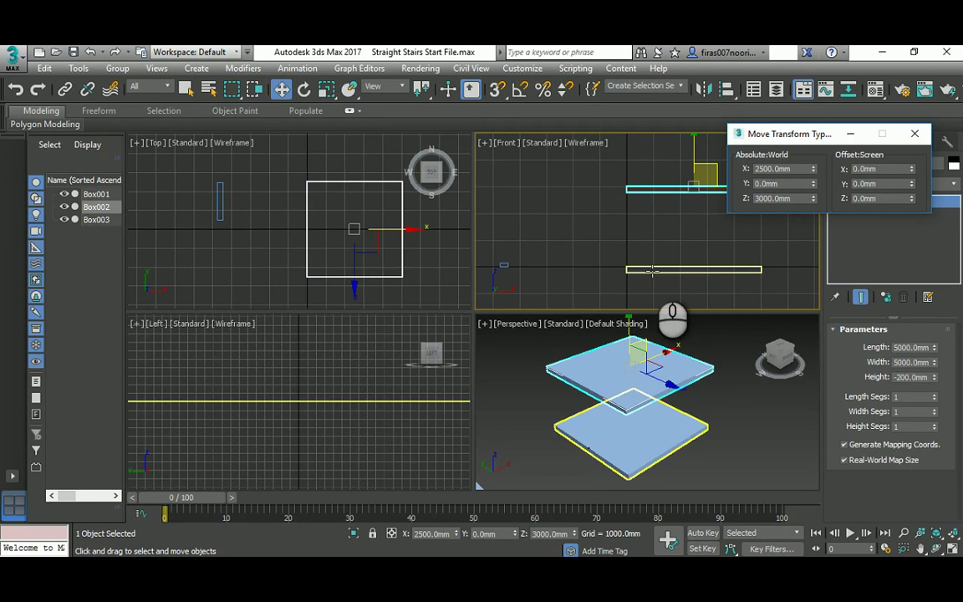
click(530, 262)
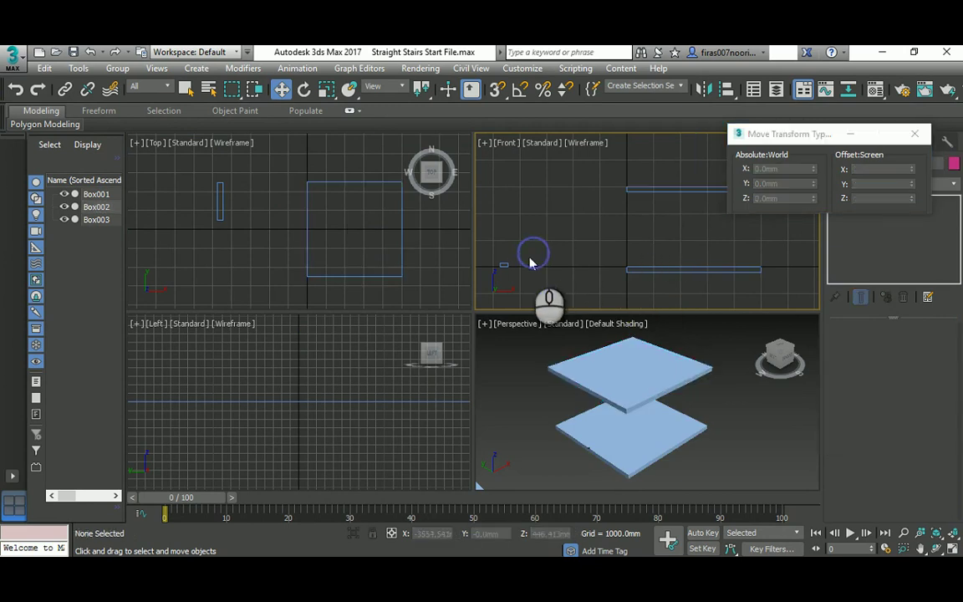
click(219, 209)
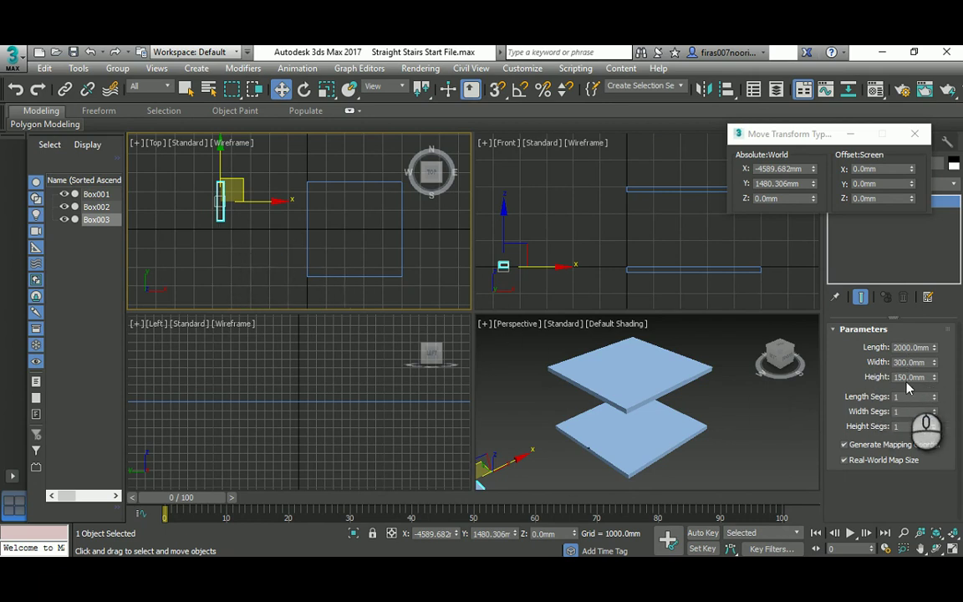
click(495, 276)
scroll(499, 272, up, 3)
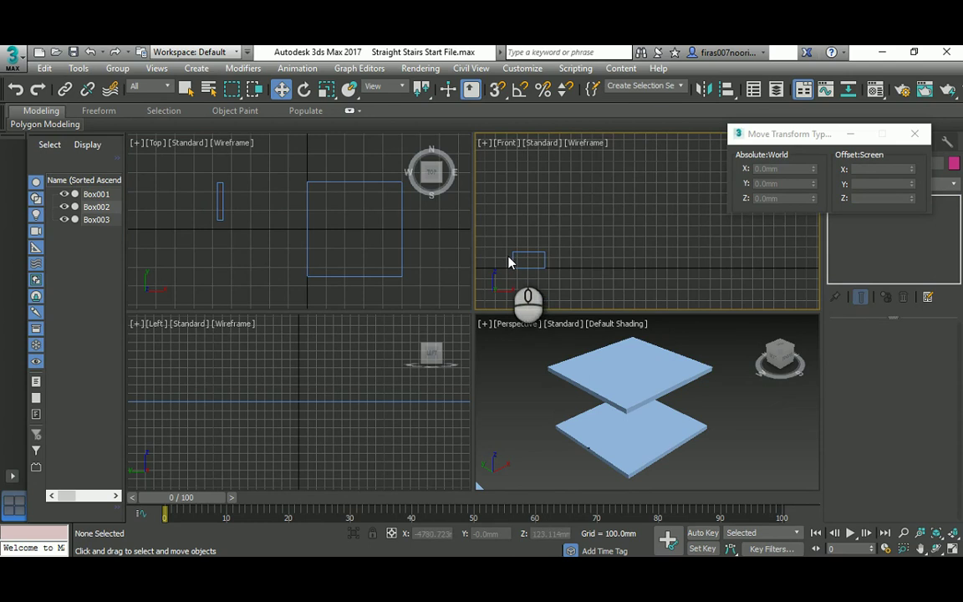
scroll(507, 261, down, 2)
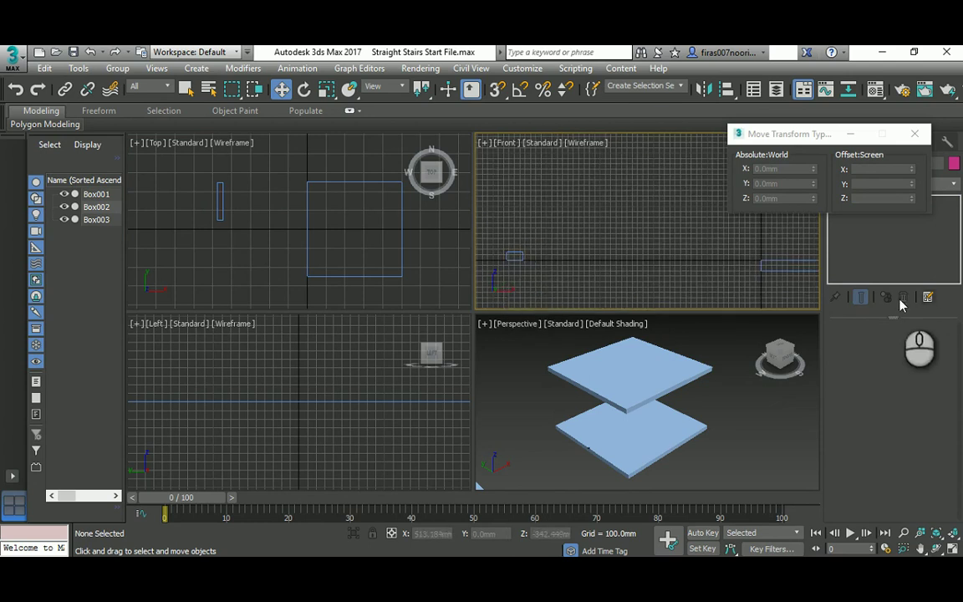
scroll(609, 240, down, 3)
scroll(568, 260, up, 2)
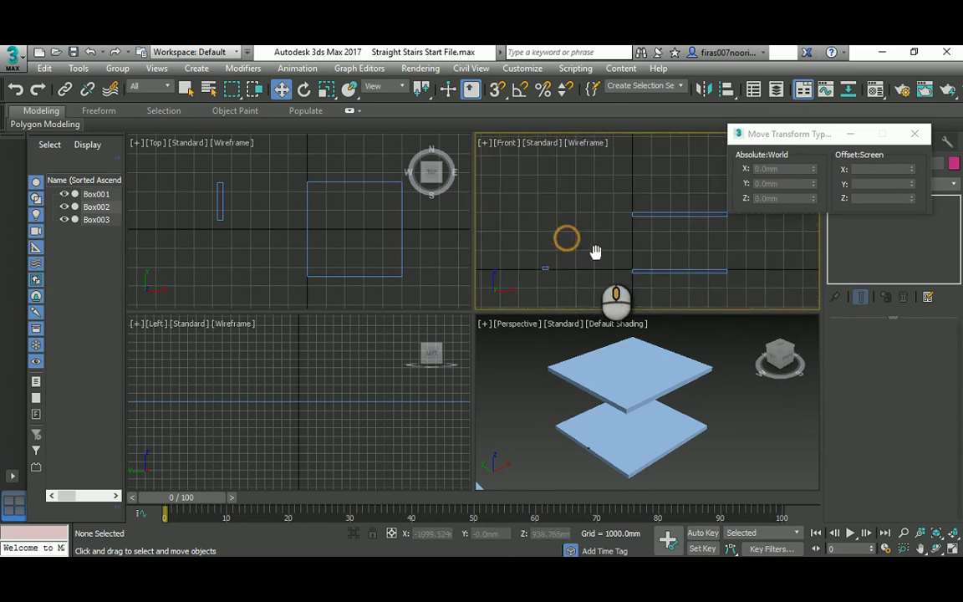
Step: Align the step box pivot-to-pivot with the lower slab on X, Y and Z
click(222, 198)
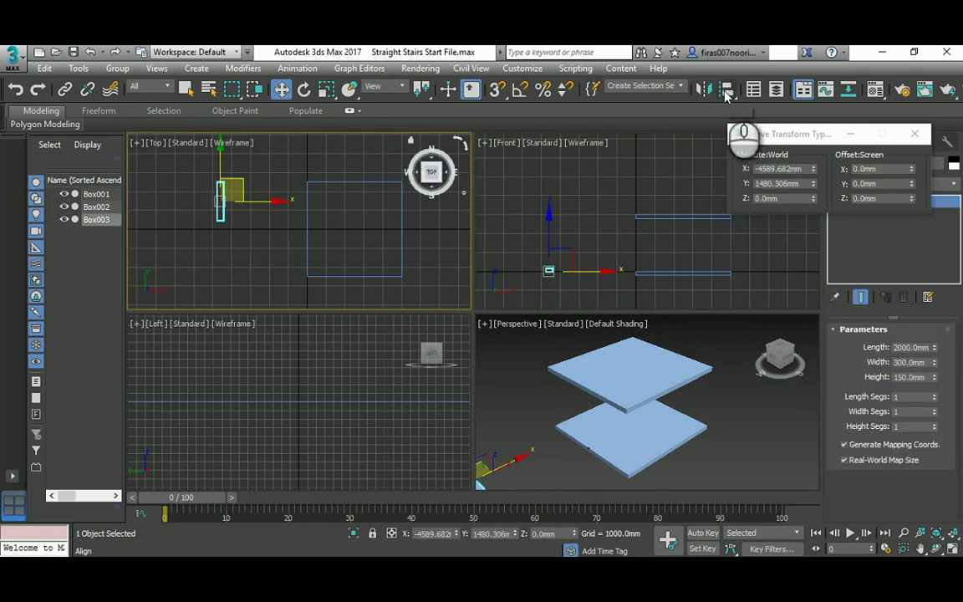
click(725, 91)
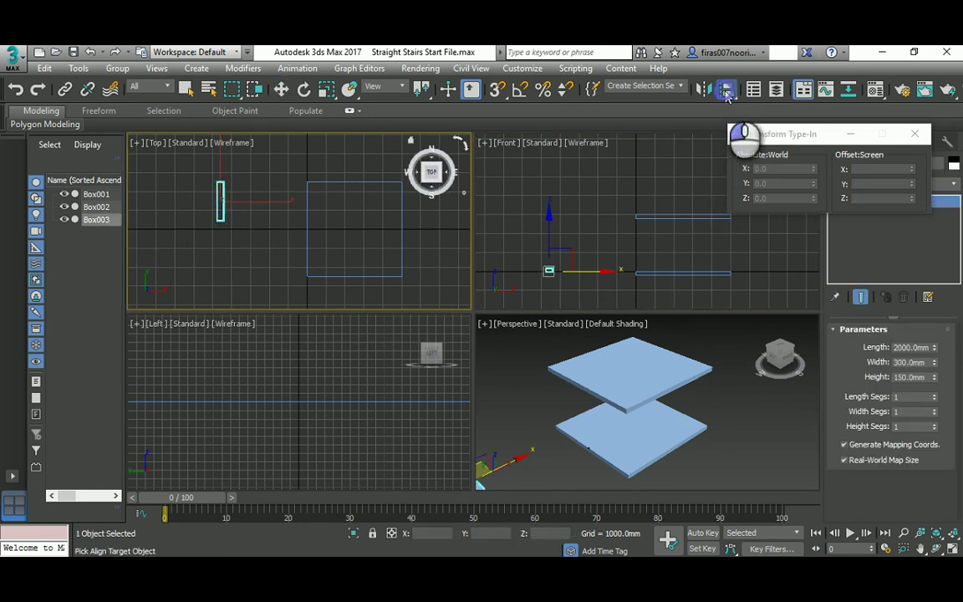
click(646, 273)
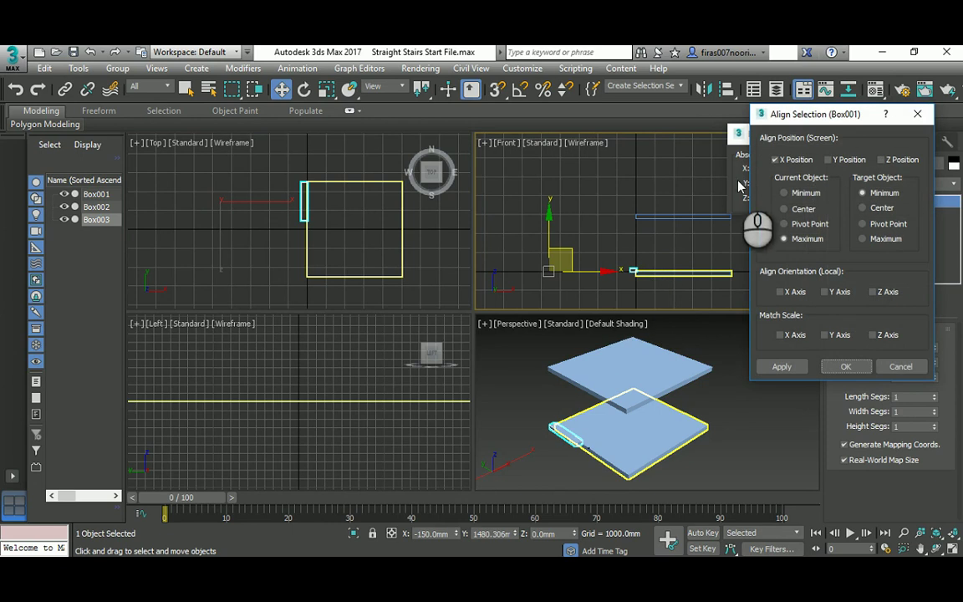
click(828, 158)
click(882, 159)
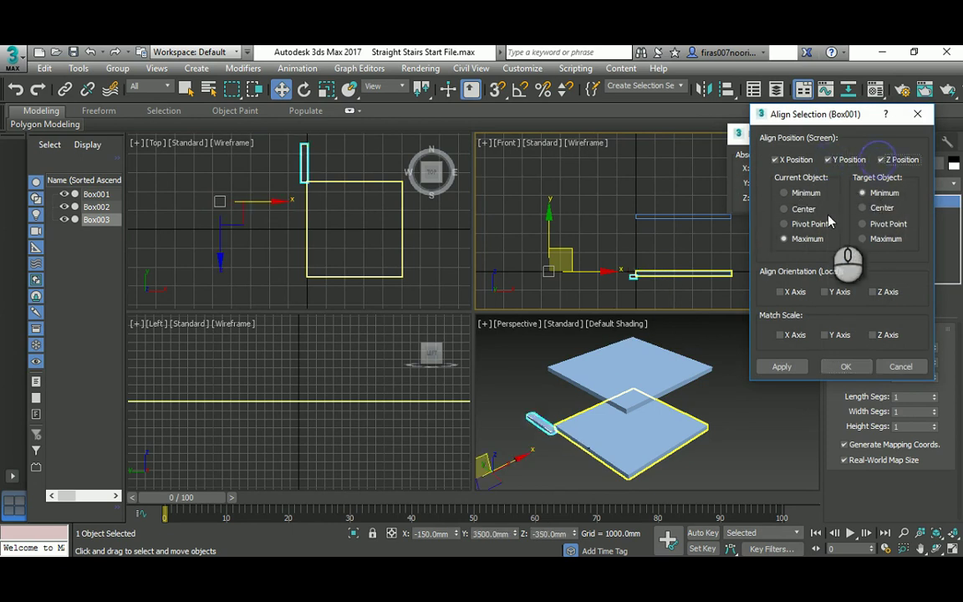
click(785, 224)
click(863, 224)
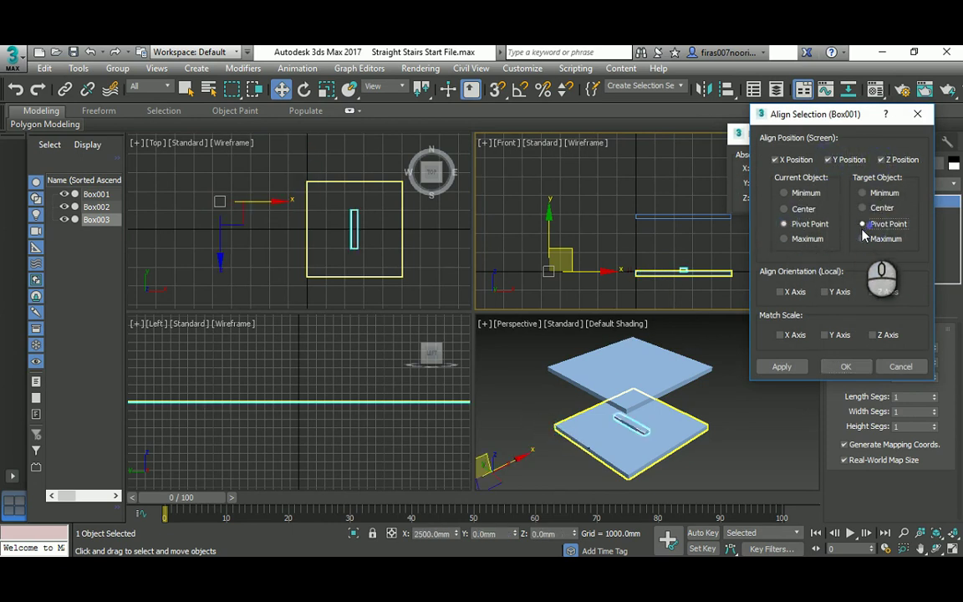
click(786, 366)
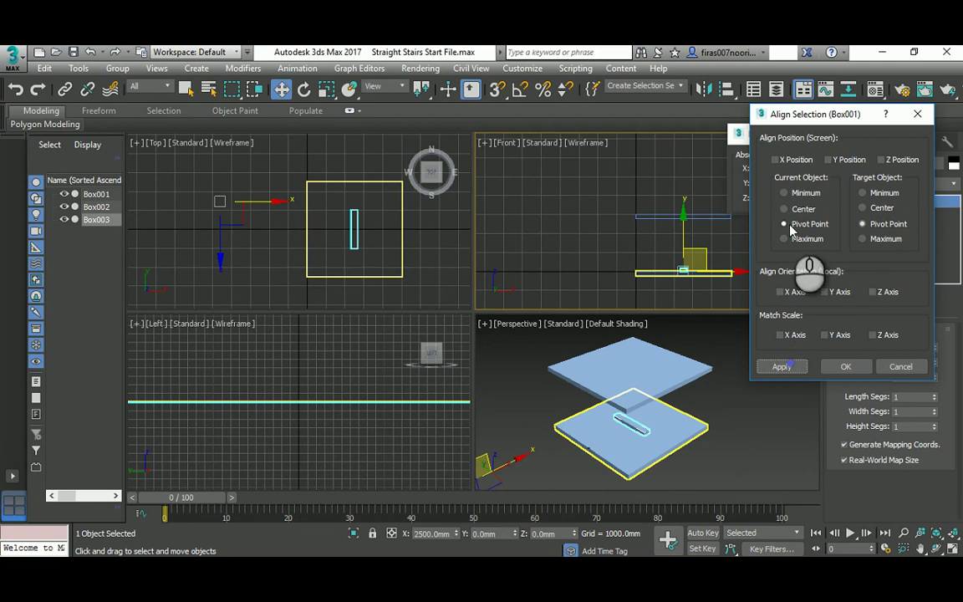
Step: Butt the step box against the slab on X, its maximum to the slab's minimum
click(779, 159)
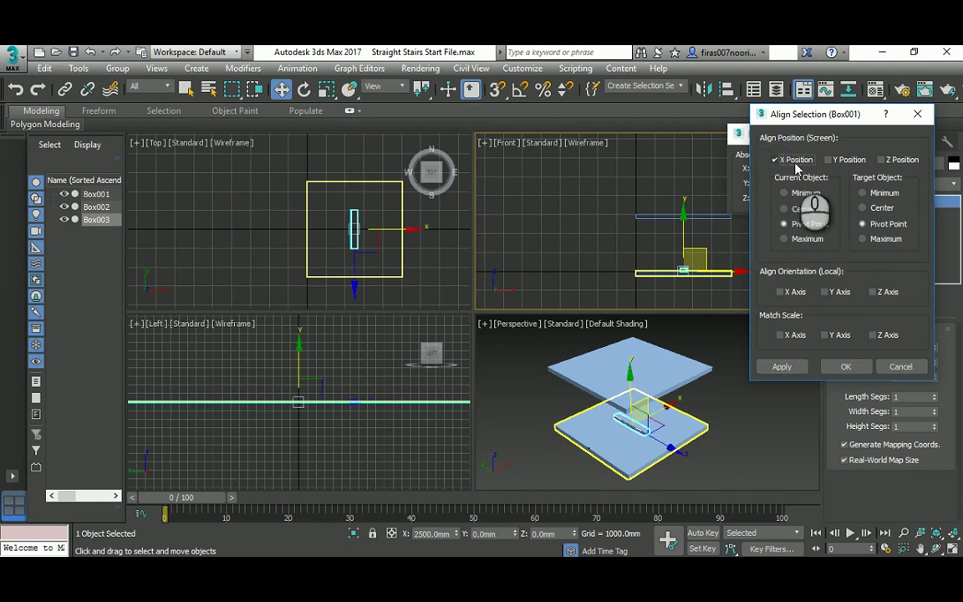
click(785, 194)
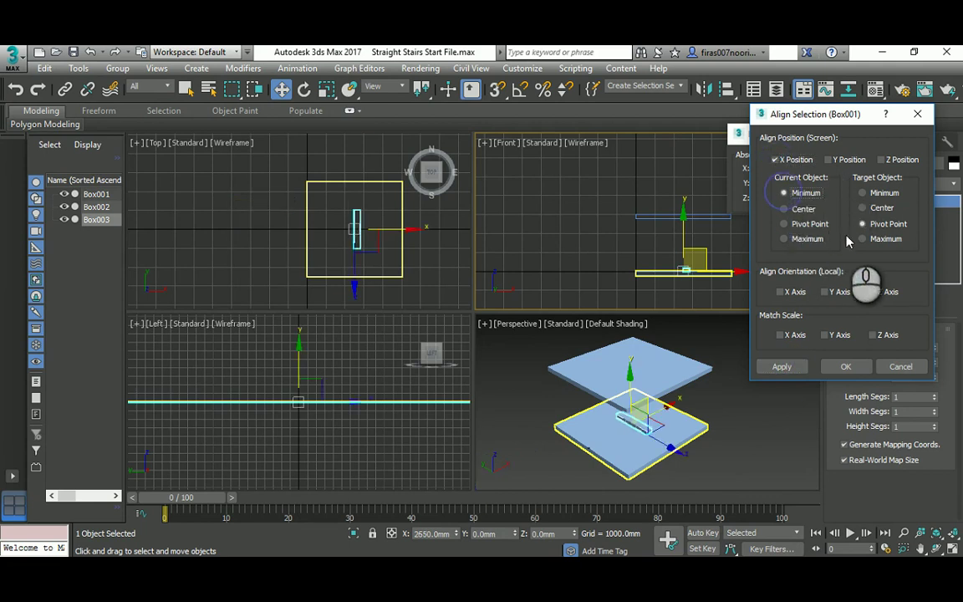
click(863, 240)
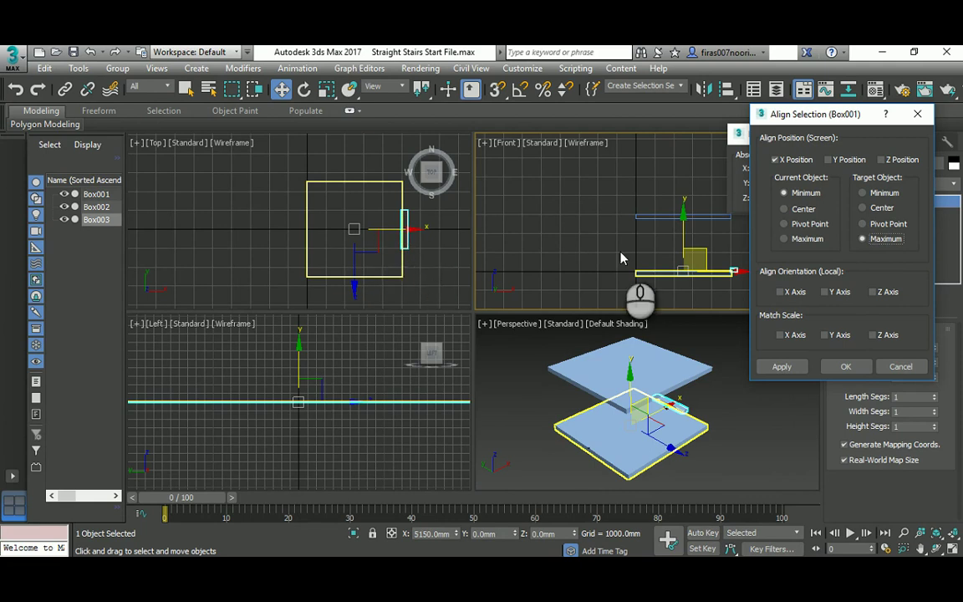
click(863, 193)
click(785, 239)
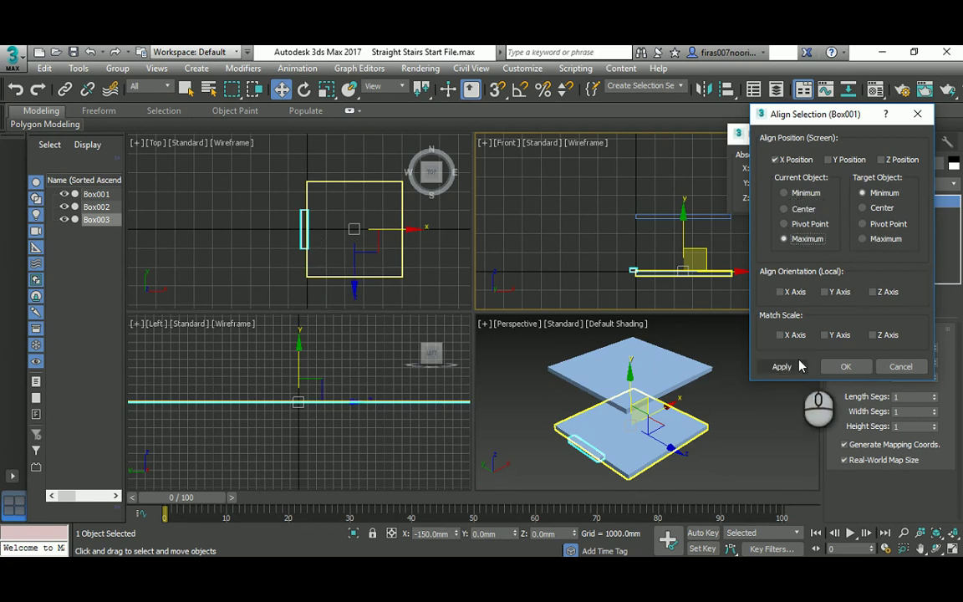
click(843, 367)
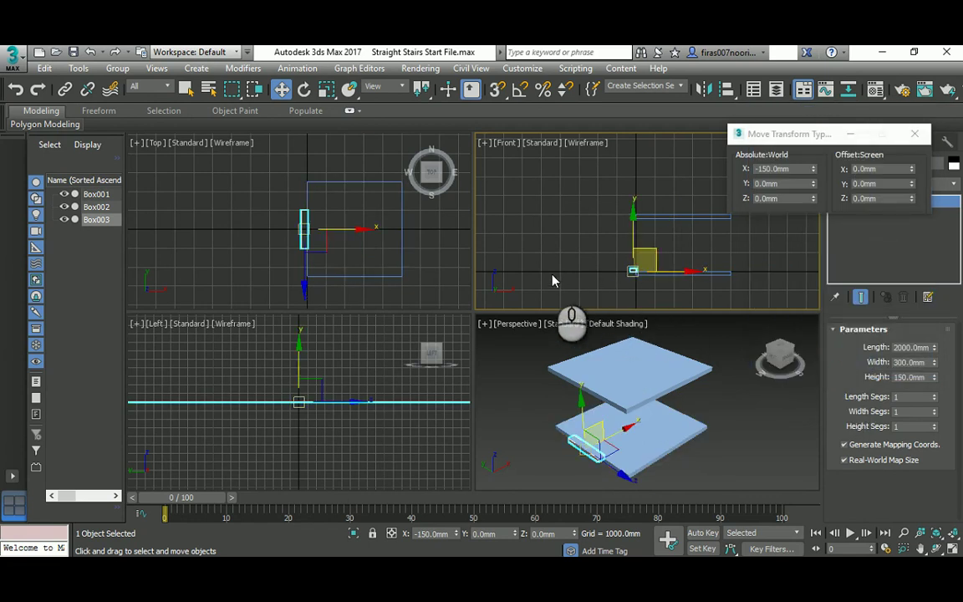
Step: Offset the step box -6000 mm in X via Move Transform Type-In, to X -6150 mm
scroll(618, 273, up, 2)
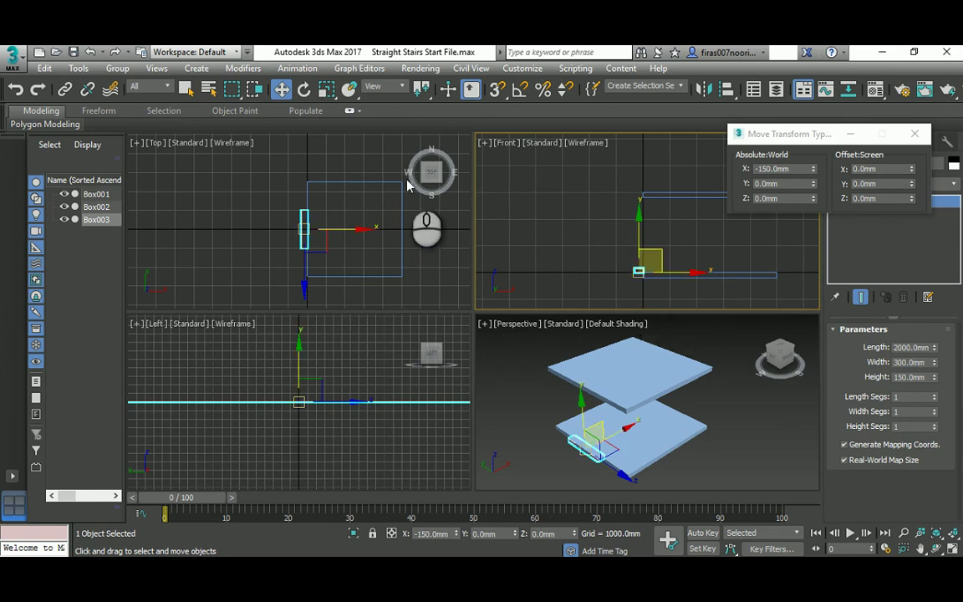
right_click(280, 92)
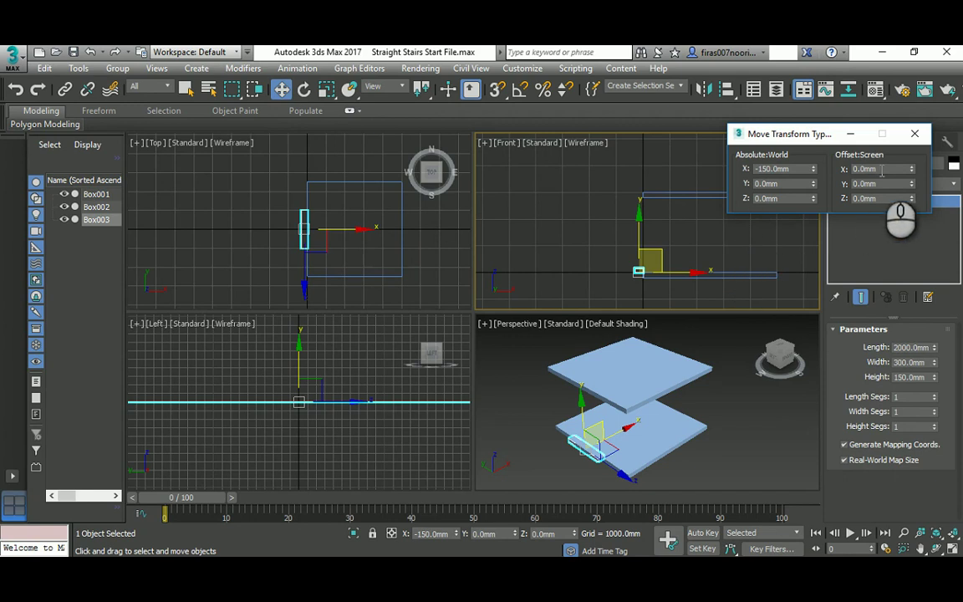
scroll(299, 243, up, 5)
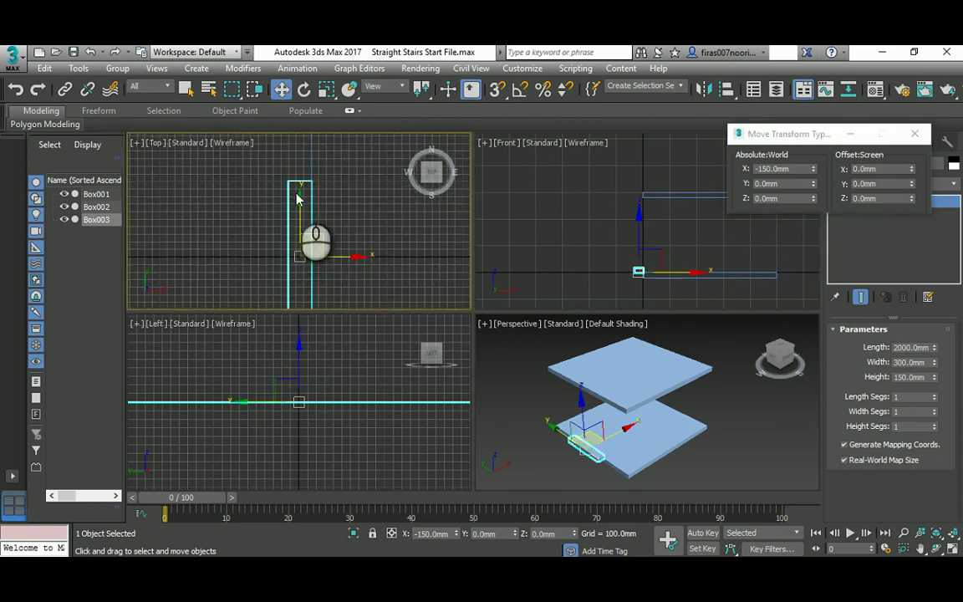
double_click(875, 169)
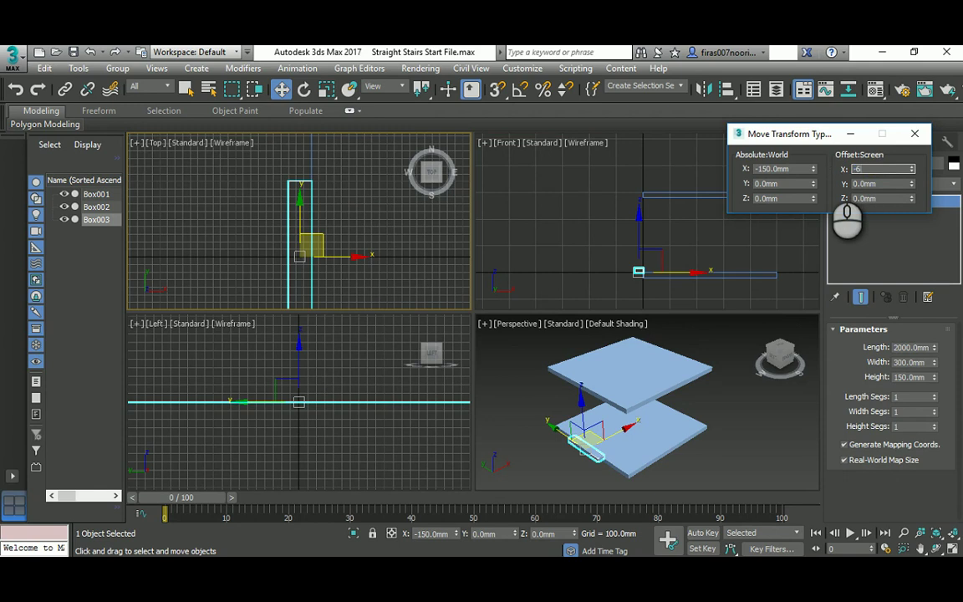
key(Return)
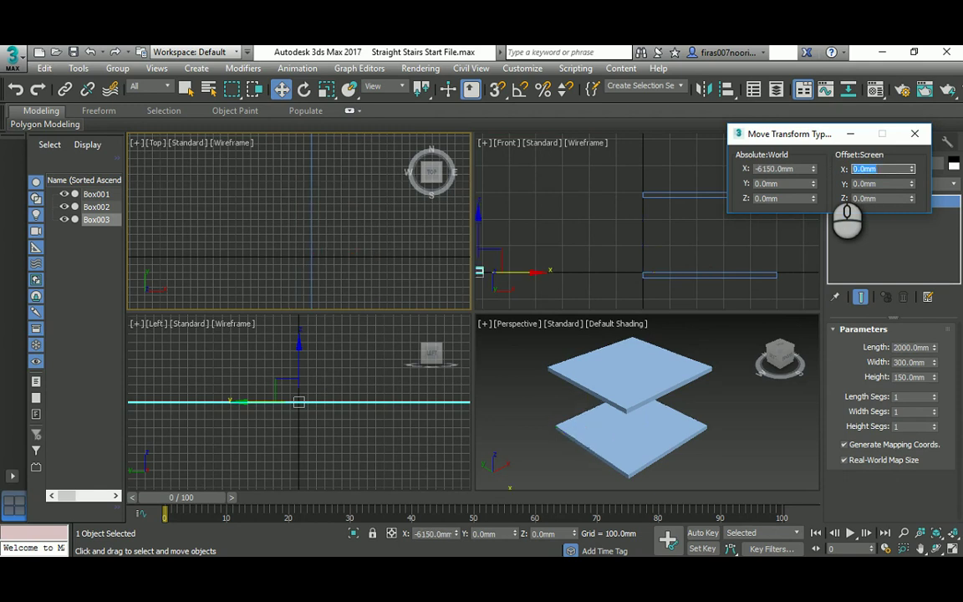
scroll(285, 205, down, 5)
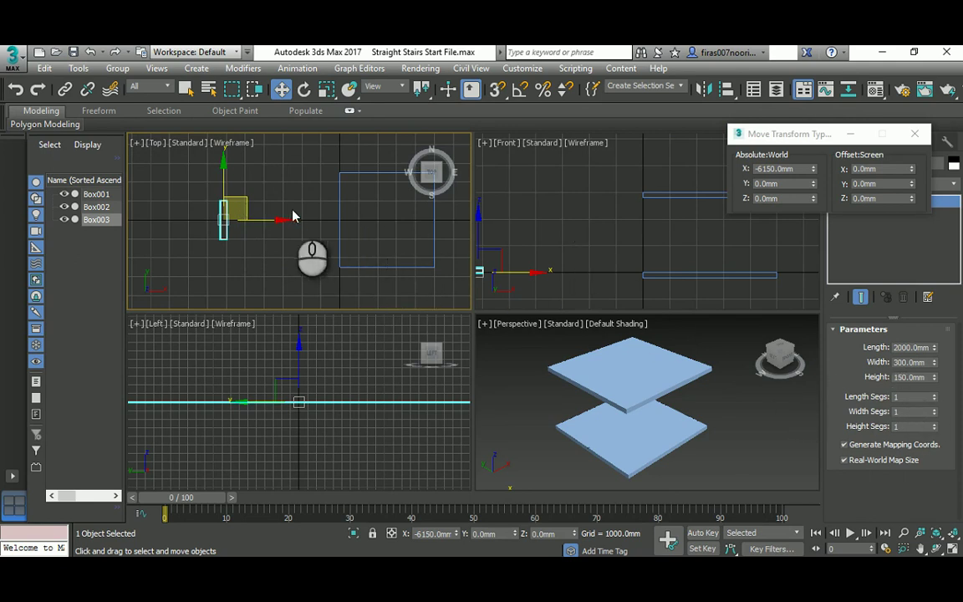
middle_drag(282, 208, 270, 218)
Step: Preview an Array of 20 instanced steps, incrementing X by 300 mm and Z by 150 mm
click(77, 67)
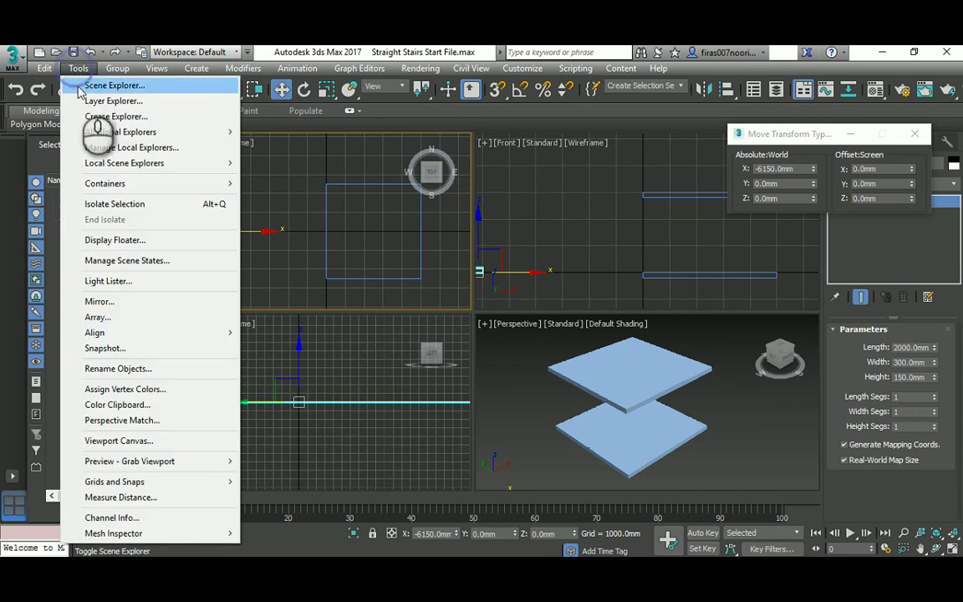
click(96, 317)
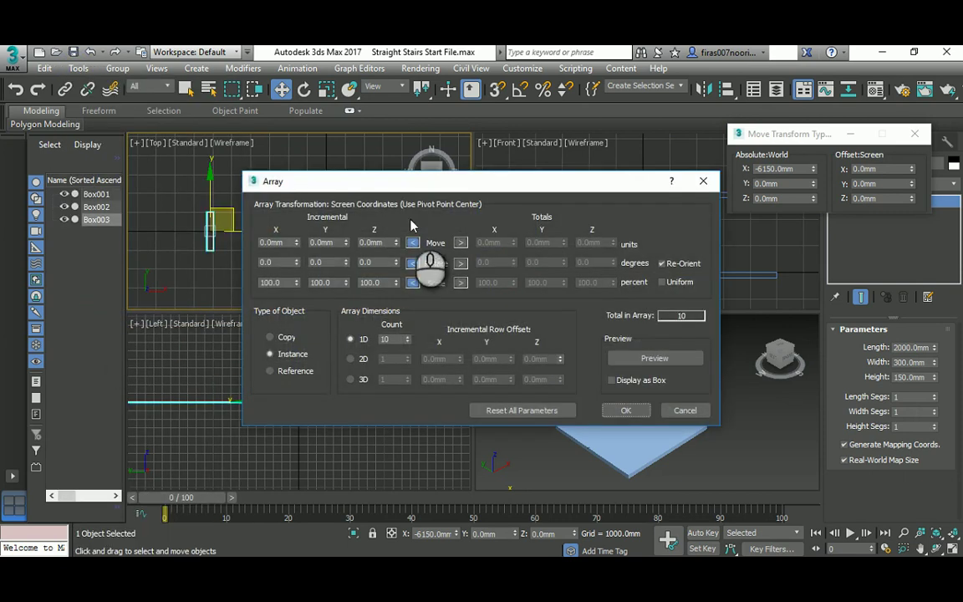
drag(407, 185, 531, 244)
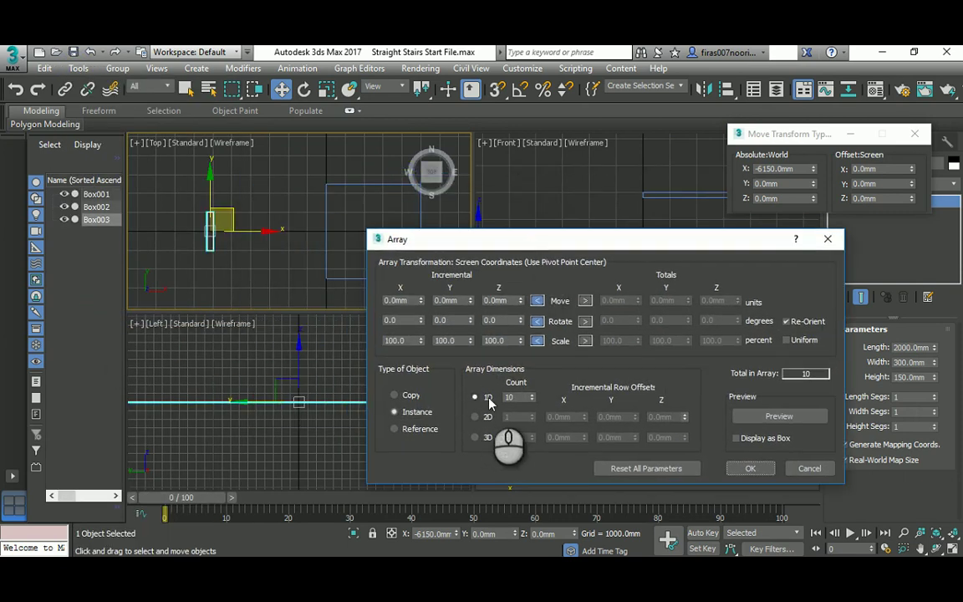
drag(516, 400, 503, 402)
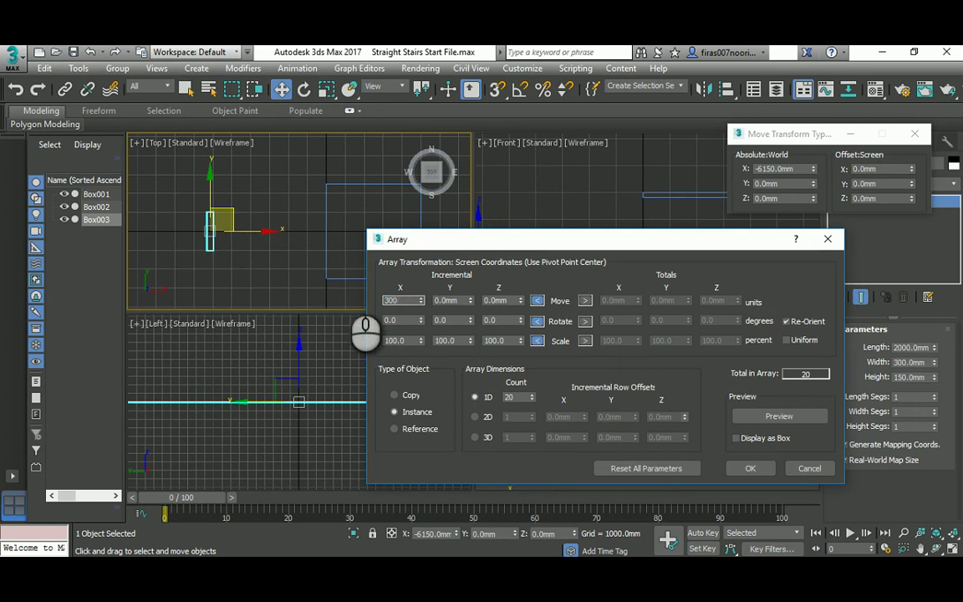
click(773, 416)
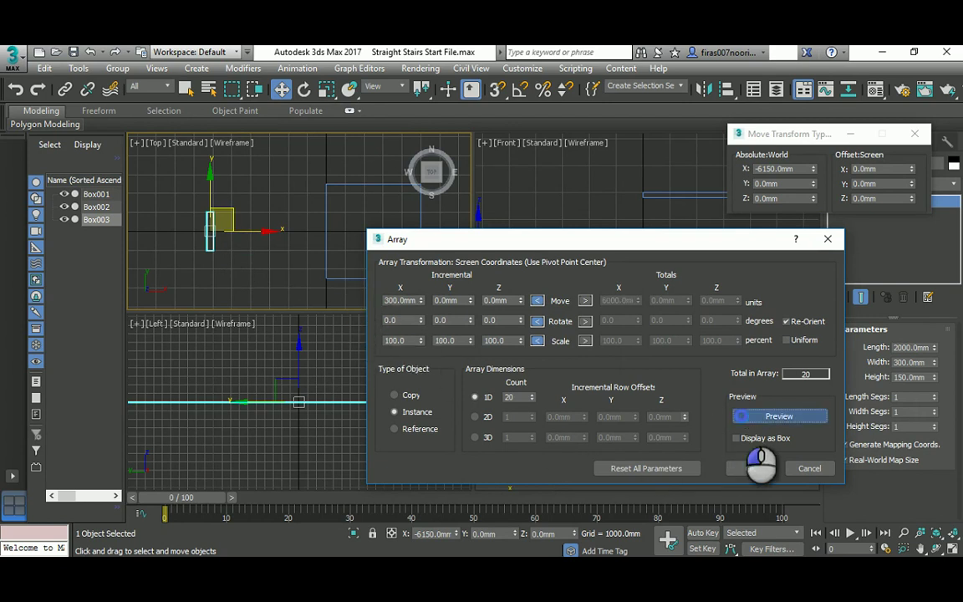
drag(668, 239, 364, 322)
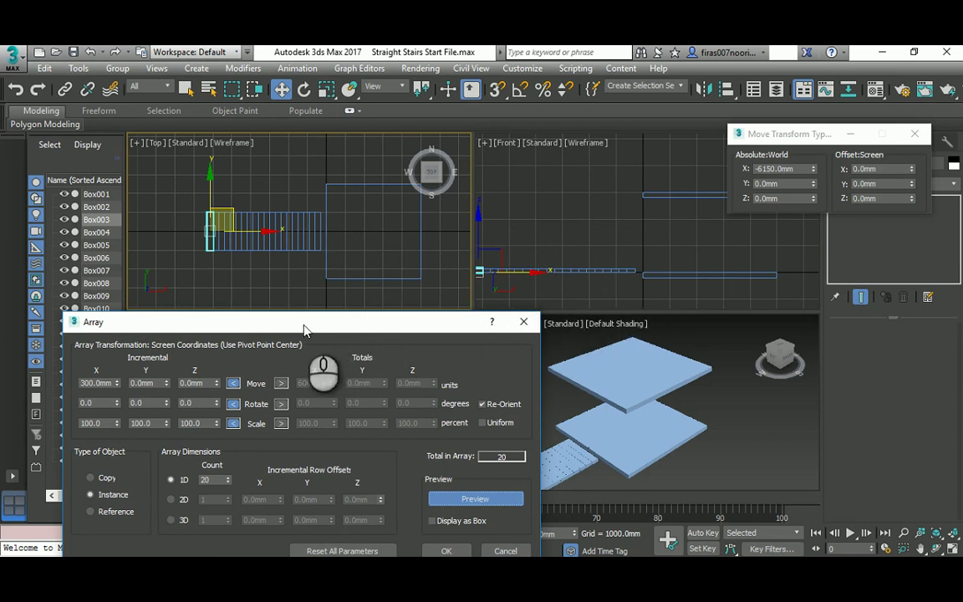
drag(304, 328, 361, 333)
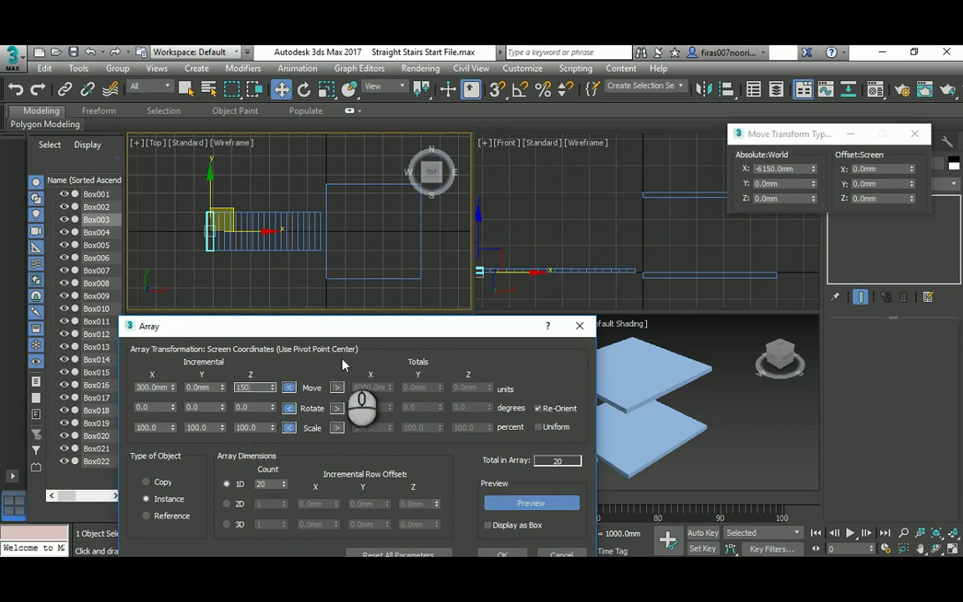
drag(344, 335, 341, 281)
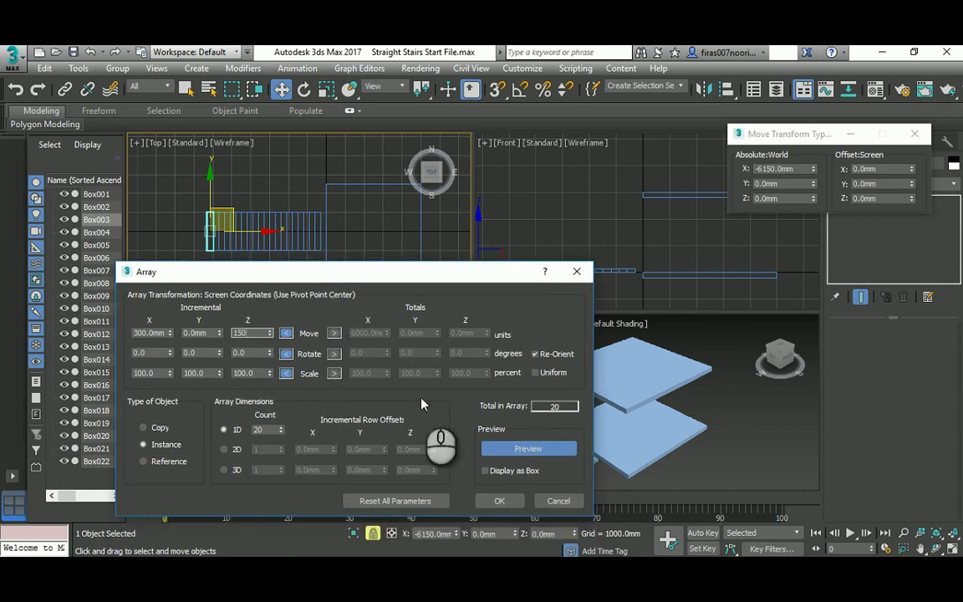
click(495, 452)
click(495, 451)
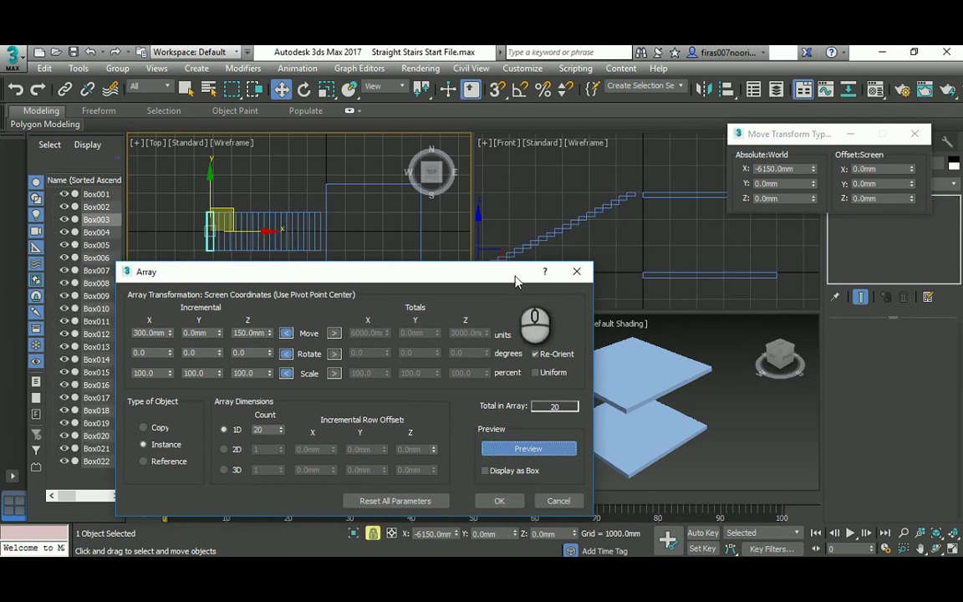
Step: Commit the array and delete the topmost step box, Box022
click(499, 501)
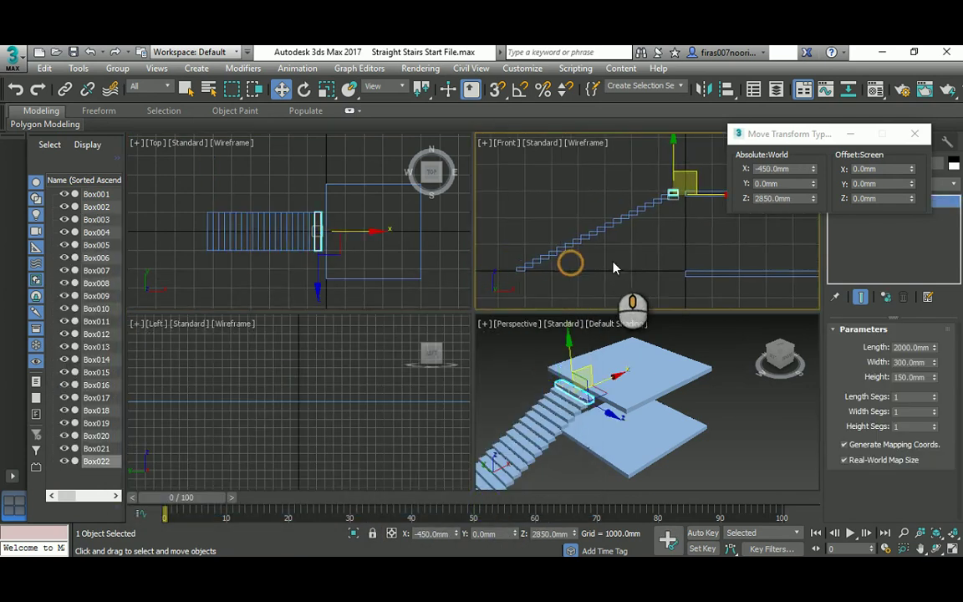
scroll(627, 228, up, 5)
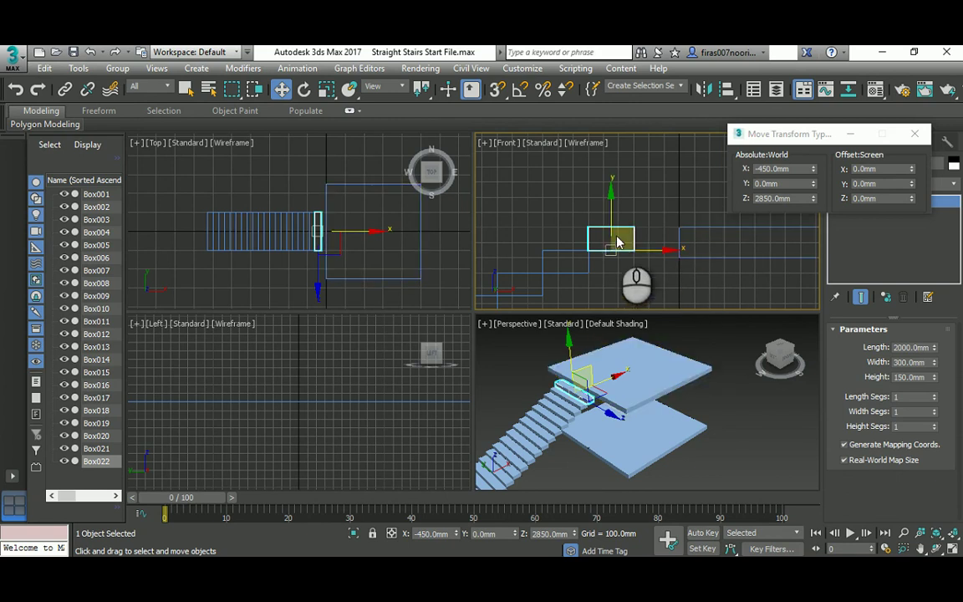
key(Delete)
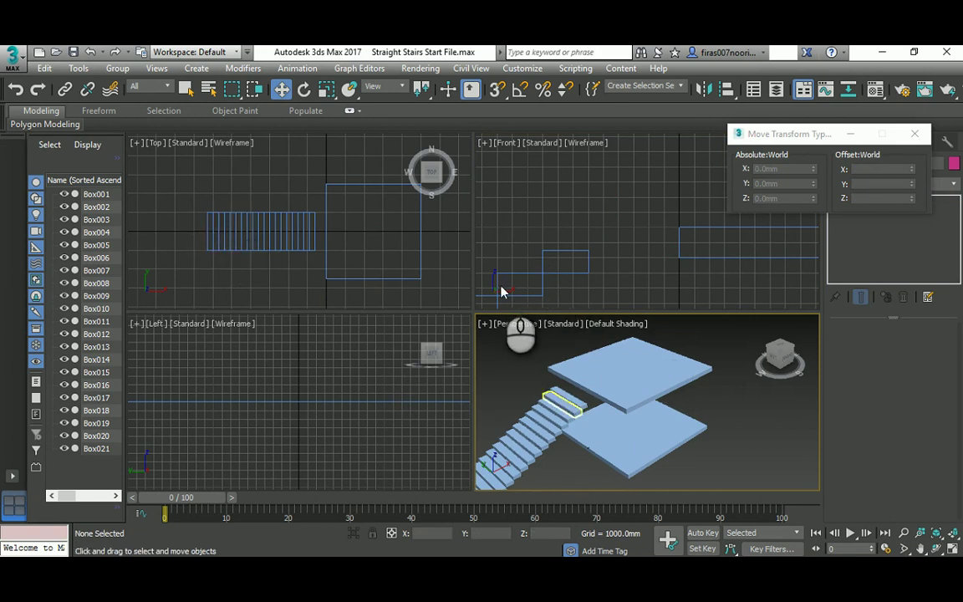
scroll(502, 291, up, 3)
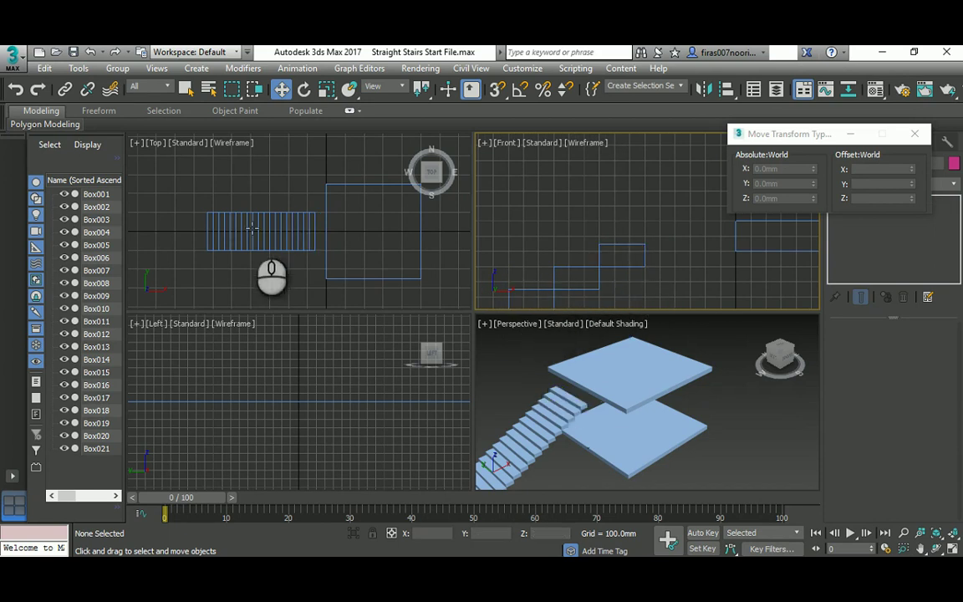
Step: Shift all 19 stair step boxes 600 mm along X, then deselect them
drag(169, 184, 320, 282)
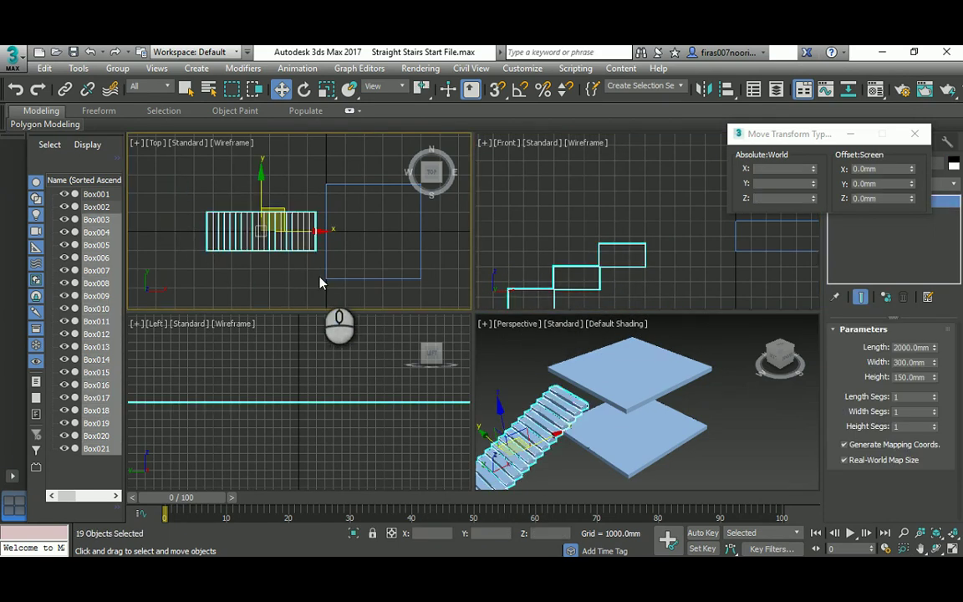
click(794, 138)
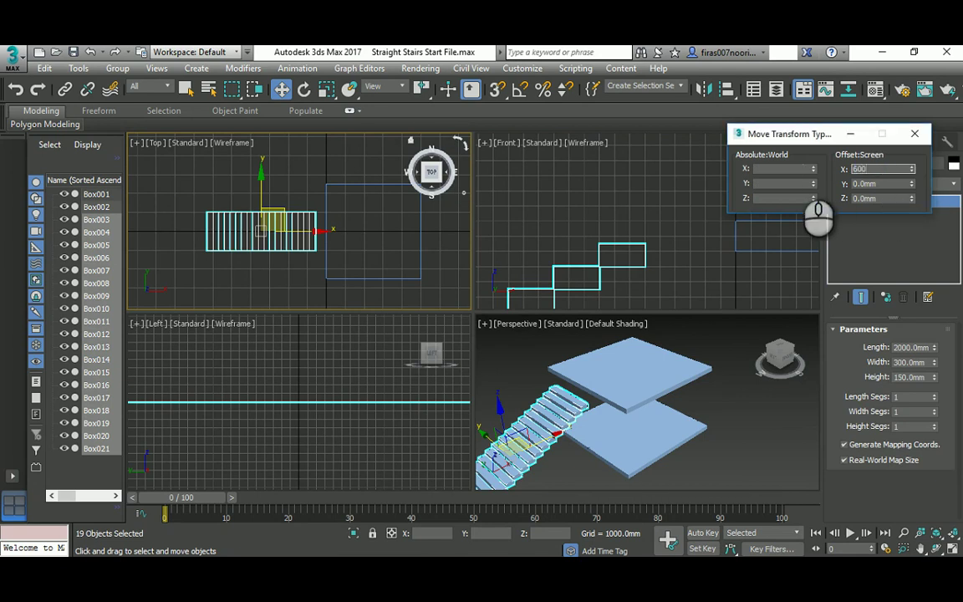
text(600)
key(Return)
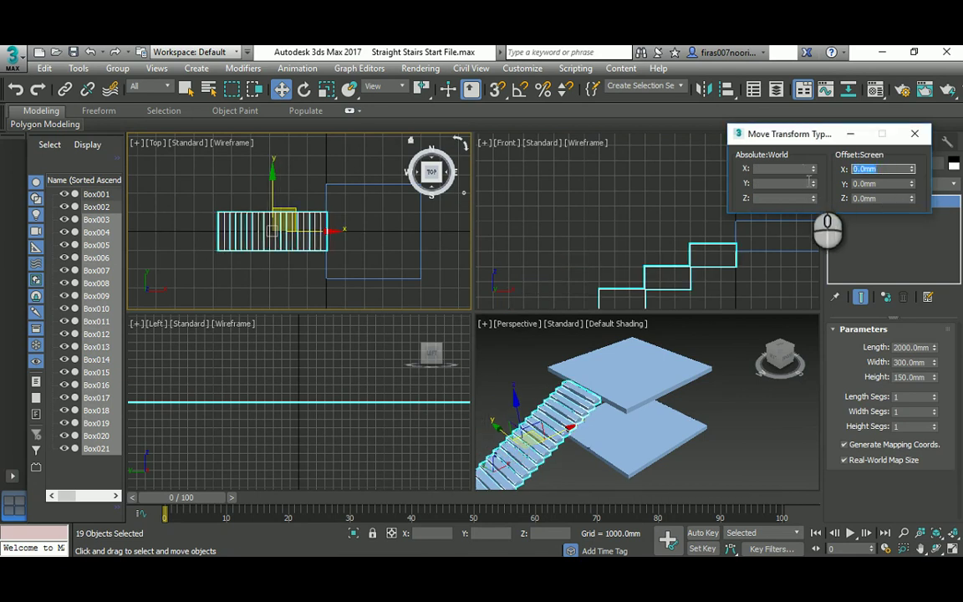
middle_drag(683, 250, 683, 192)
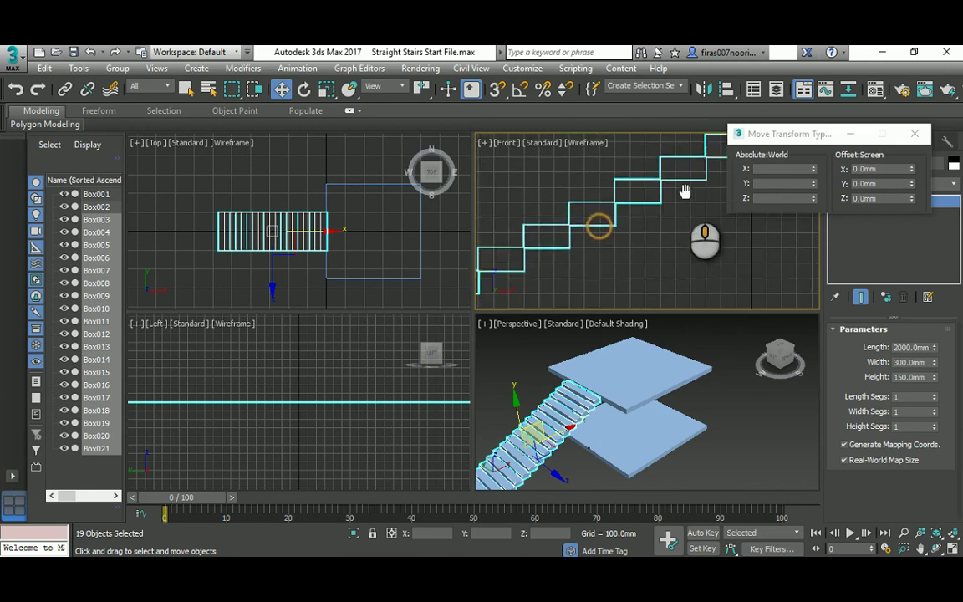
scroll(617, 208, down, 5)
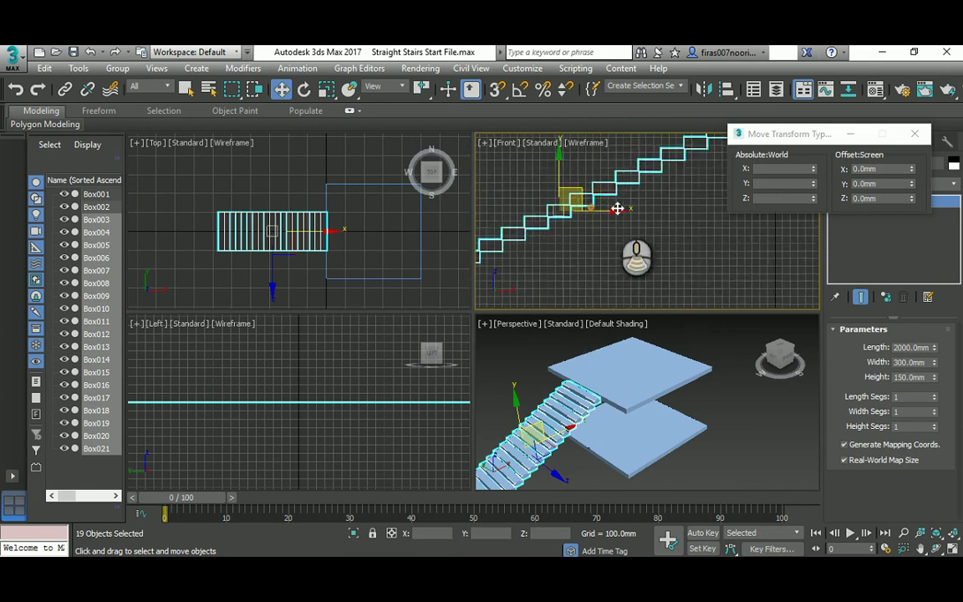
scroll(617, 208, down, 4)
click(710, 268)
click(700, 267)
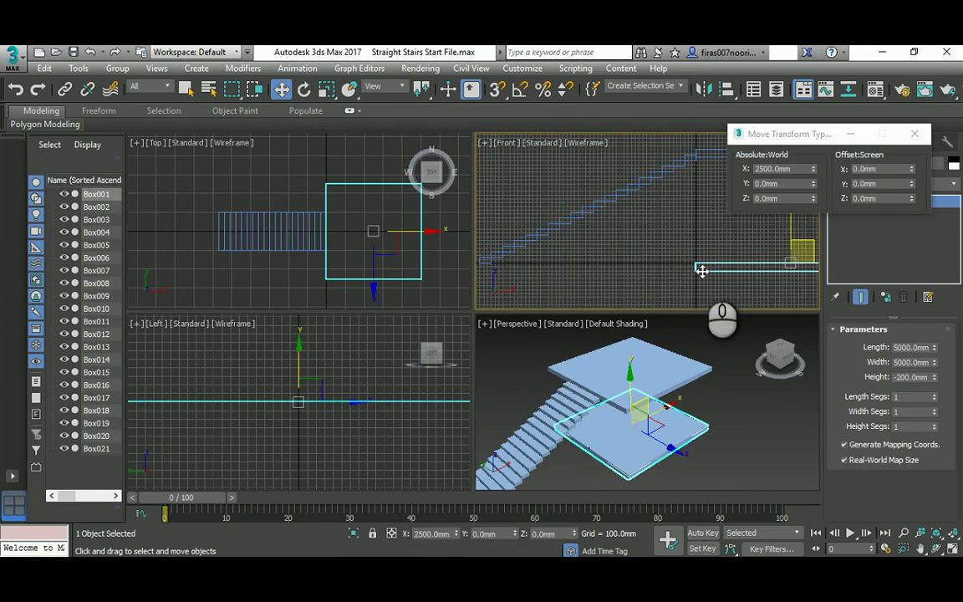
middle_drag(702, 270, 648, 266)
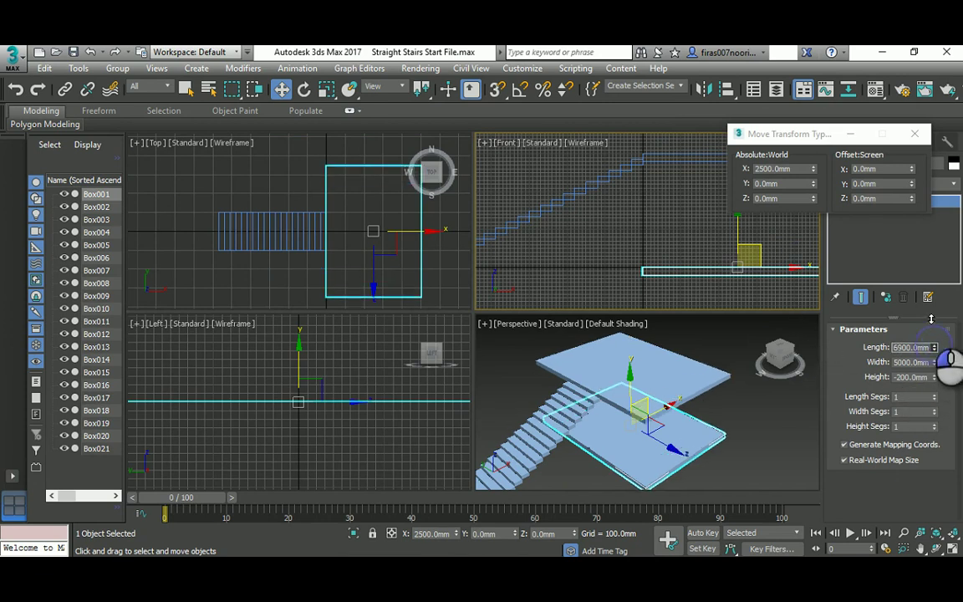
click(92, 52)
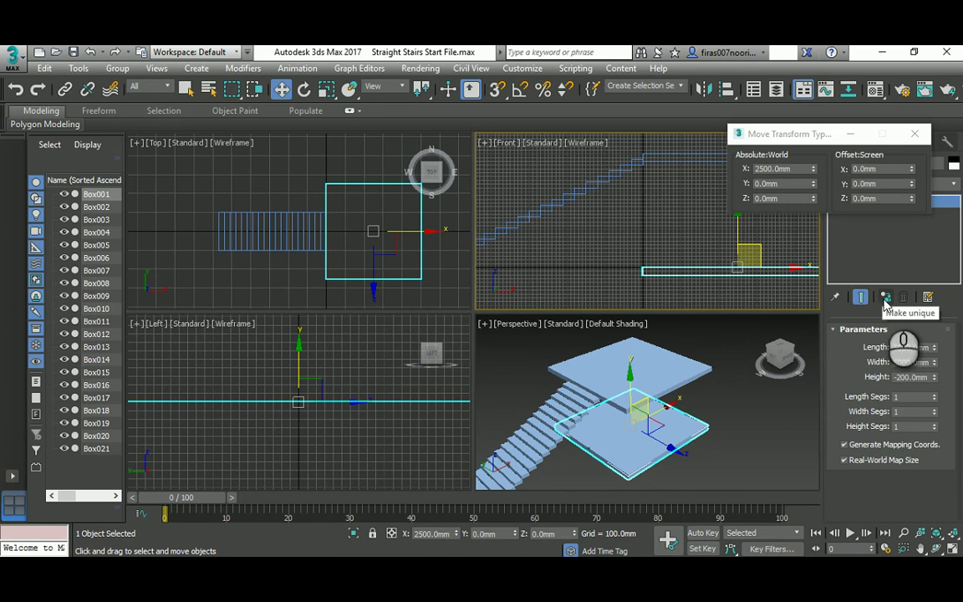
click(886, 305)
right_click(722, 451)
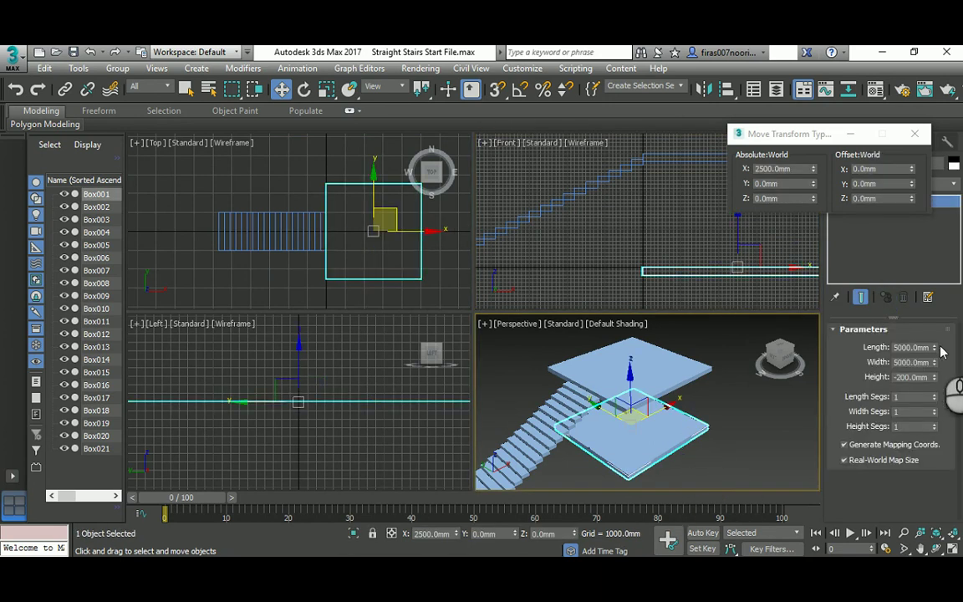
drag(933, 363, 943, 204)
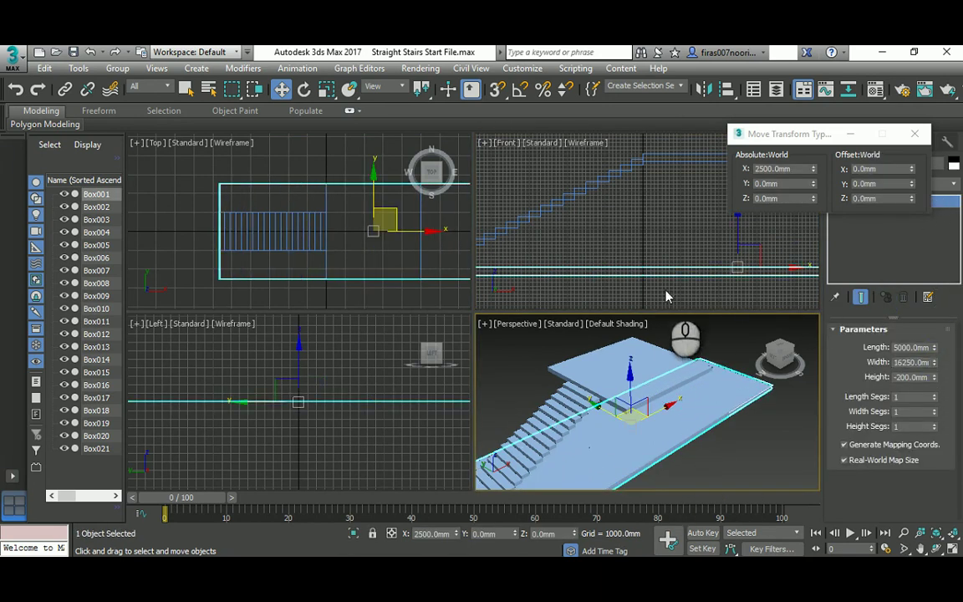
right_click(631, 244)
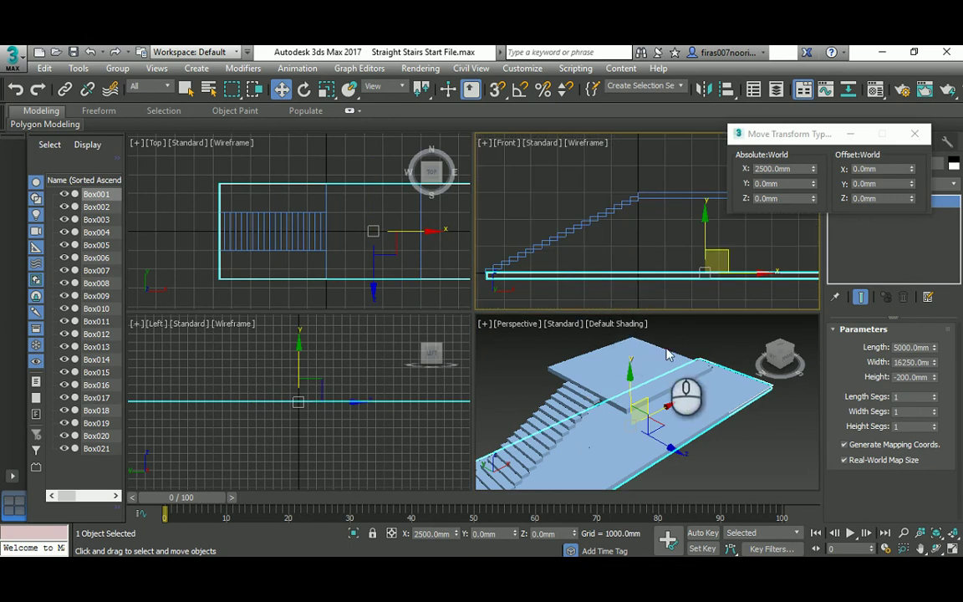
alt+middle_drag(681, 392, 692, 456)
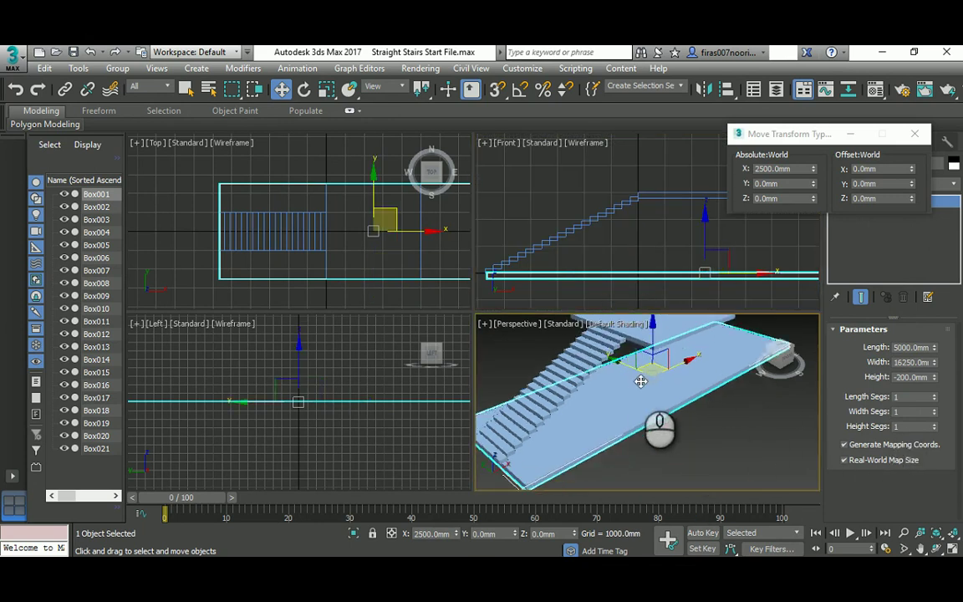
alt+middle_drag(631, 380, 639, 351)
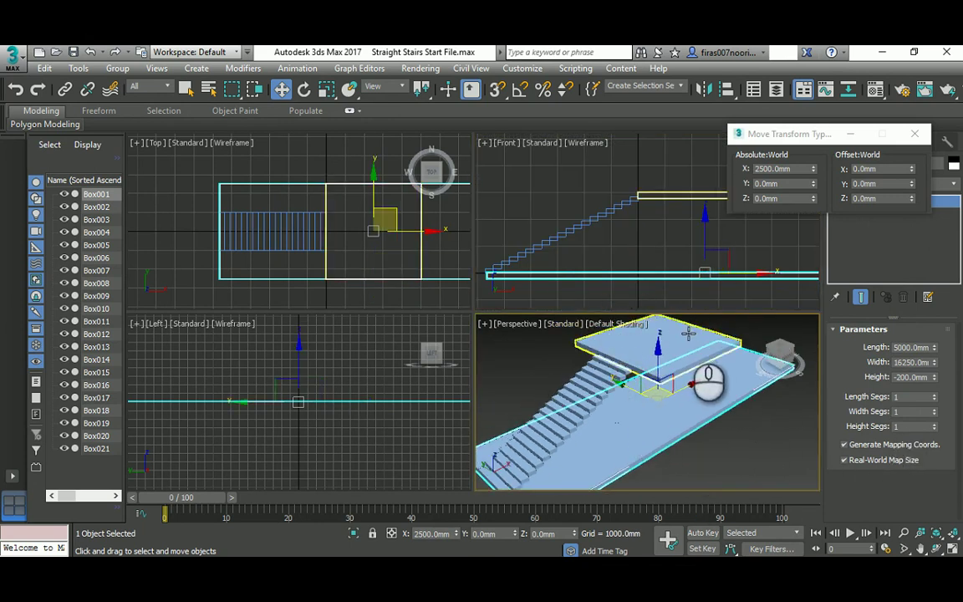
middle_drag(605, 224, 604, 233)
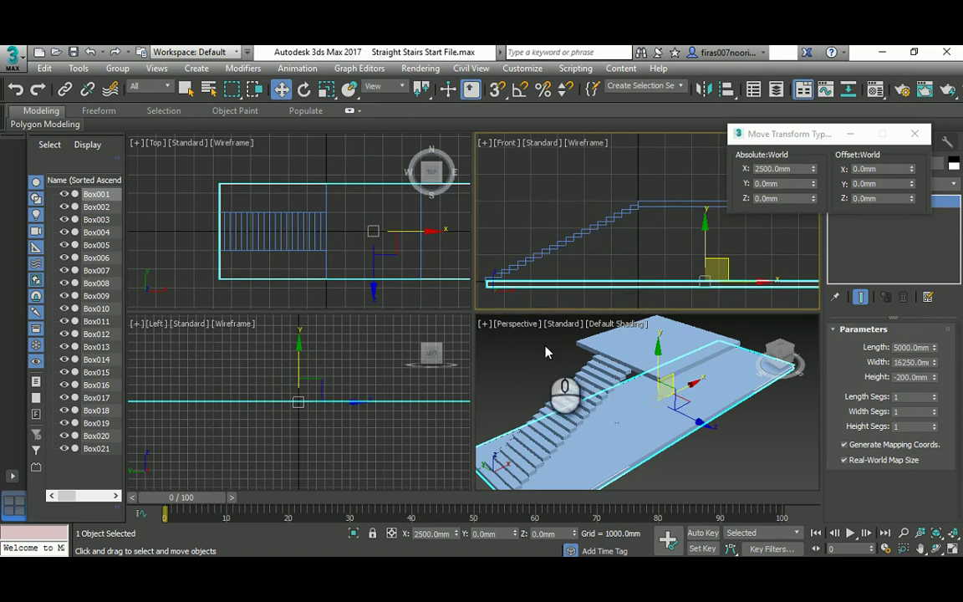
click(90, 52)
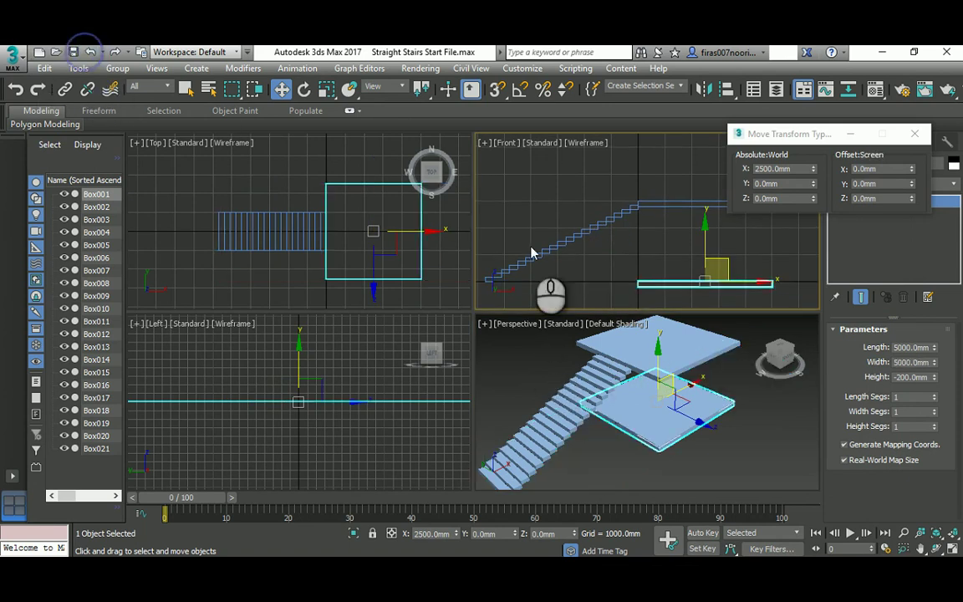
click(540, 355)
scroll(495, 284, up, 4)
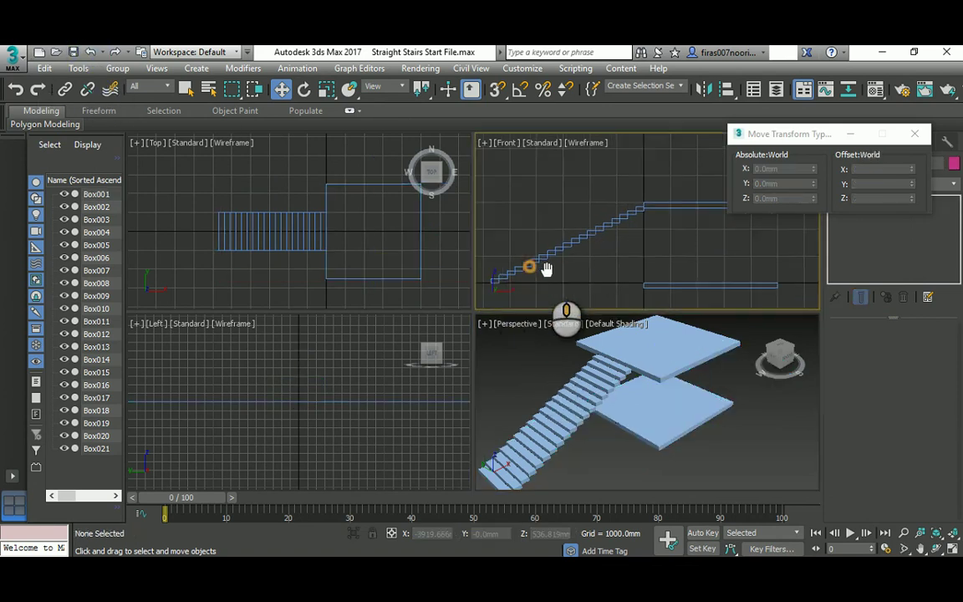
middle_drag(582, 239, 534, 262)
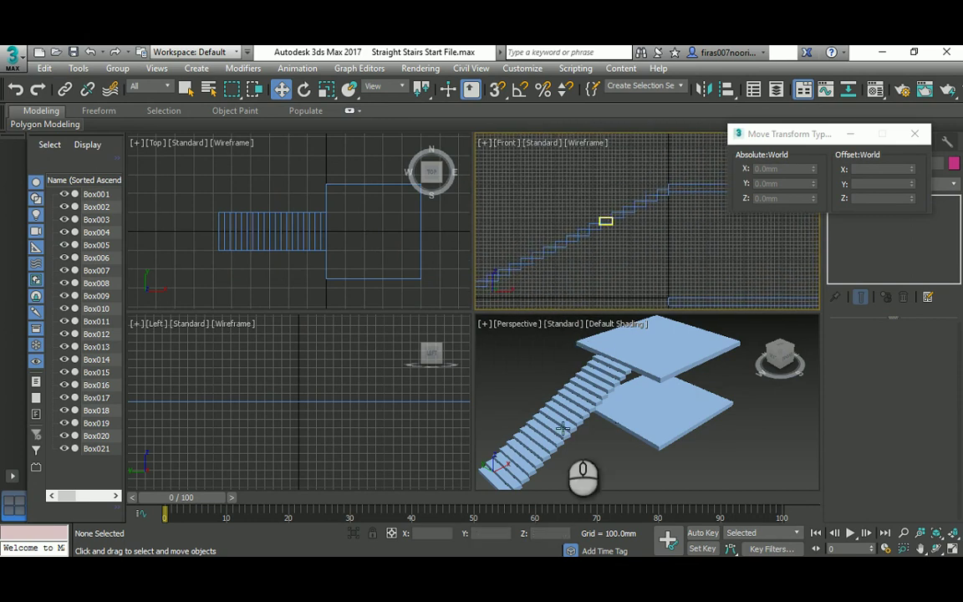
scroll(604, 361, up, 5)
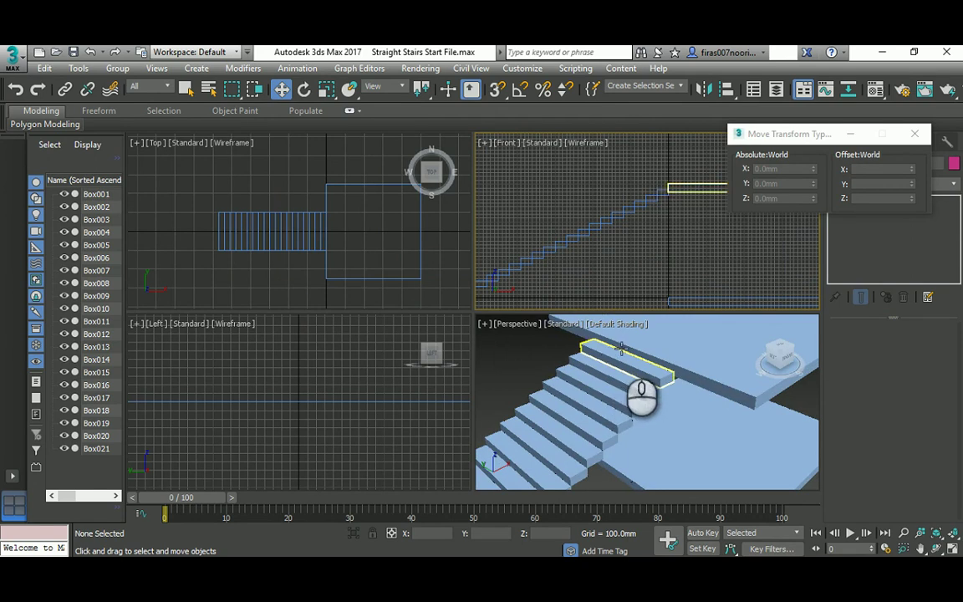
scroll(586, 374, up, 3)
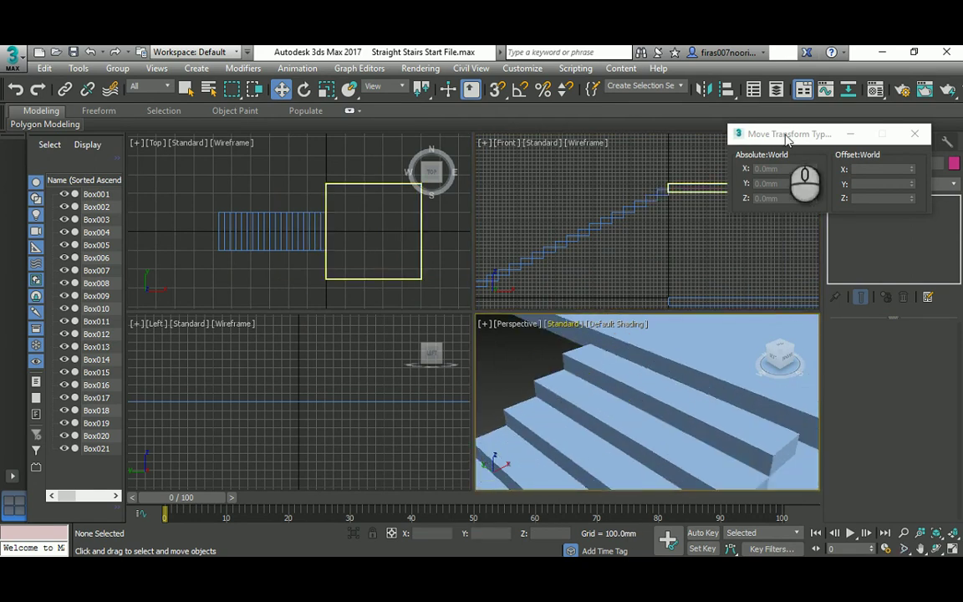
drag(814, 136, 685, 138)
Step: Show the Standard Primitives list in the Create panel and frame the stairs in Perspective
click(833, 141)
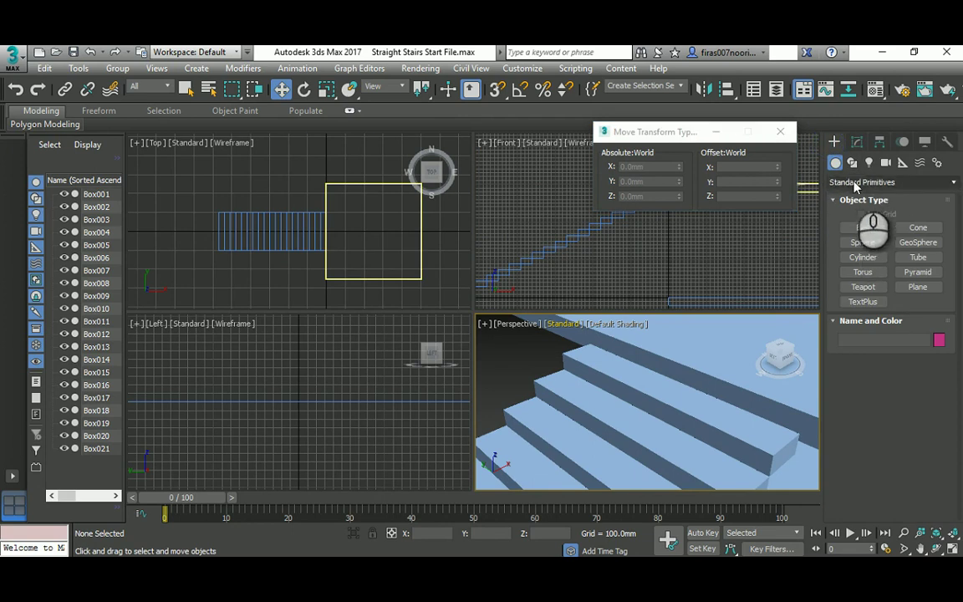
click(856, 182)
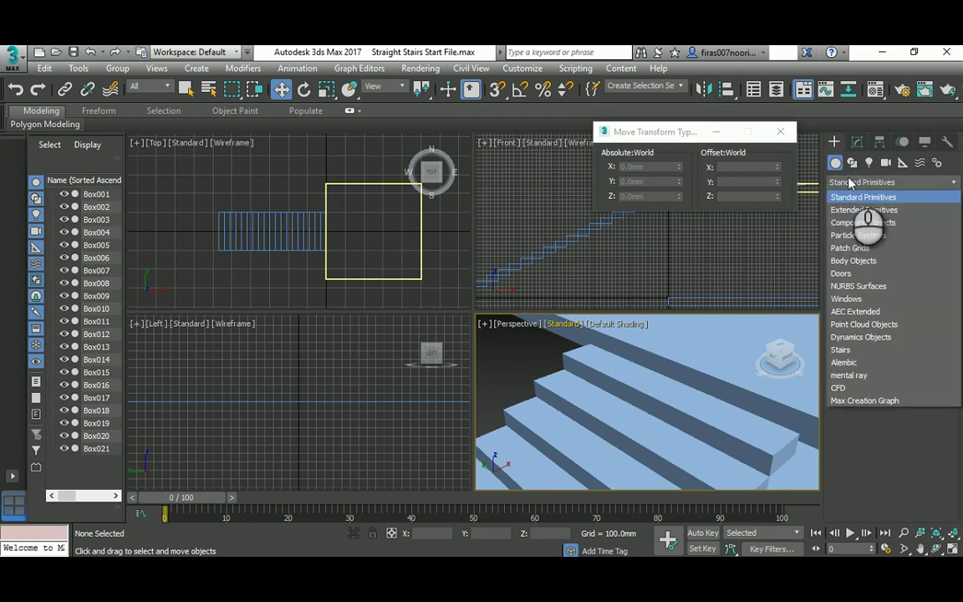
click(543, 193)
click(631, 358)
scroll(623, 376, down, 5)
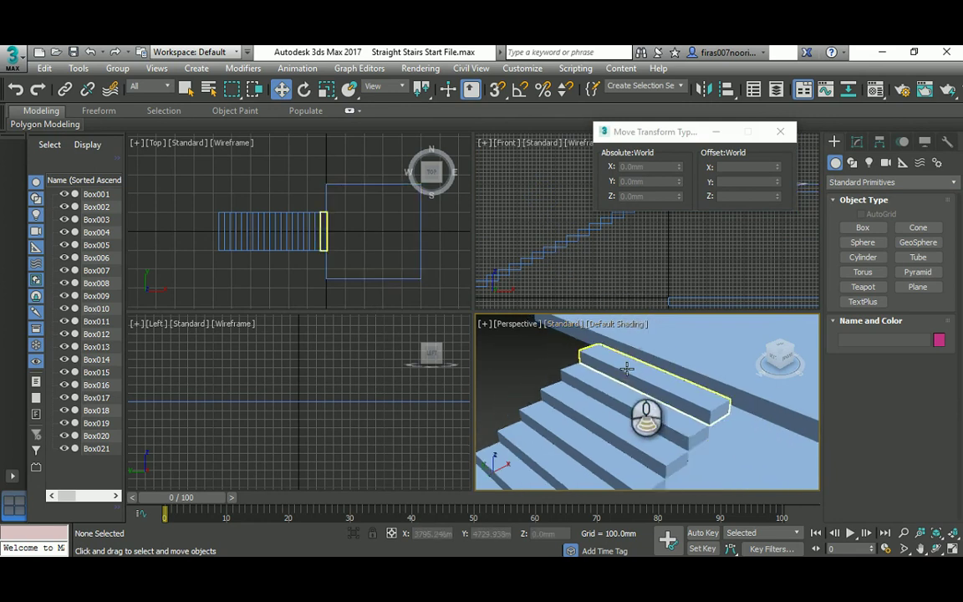
middle_drag(617, 396, 649, 331)
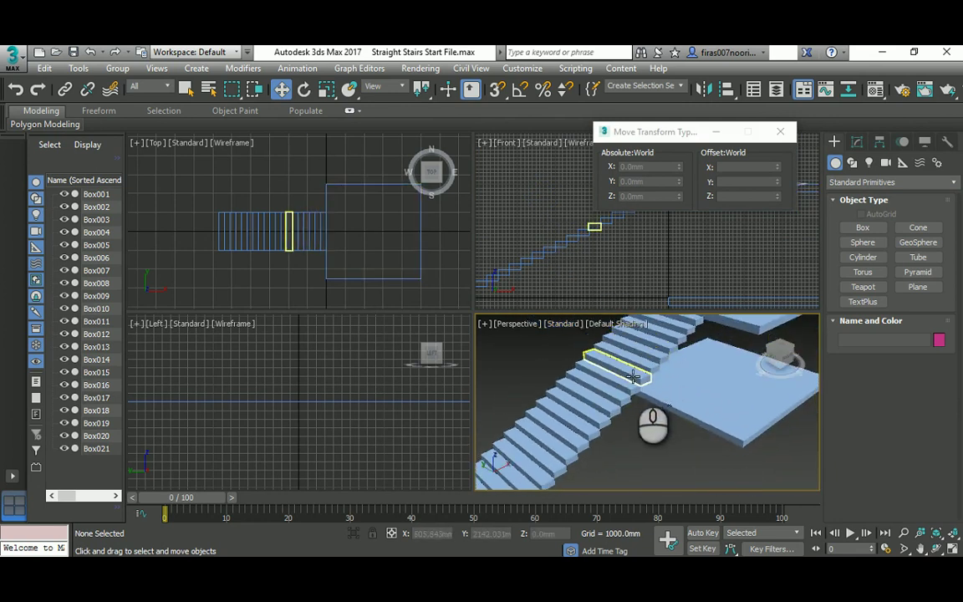
scroll(589, 413, up, 3)
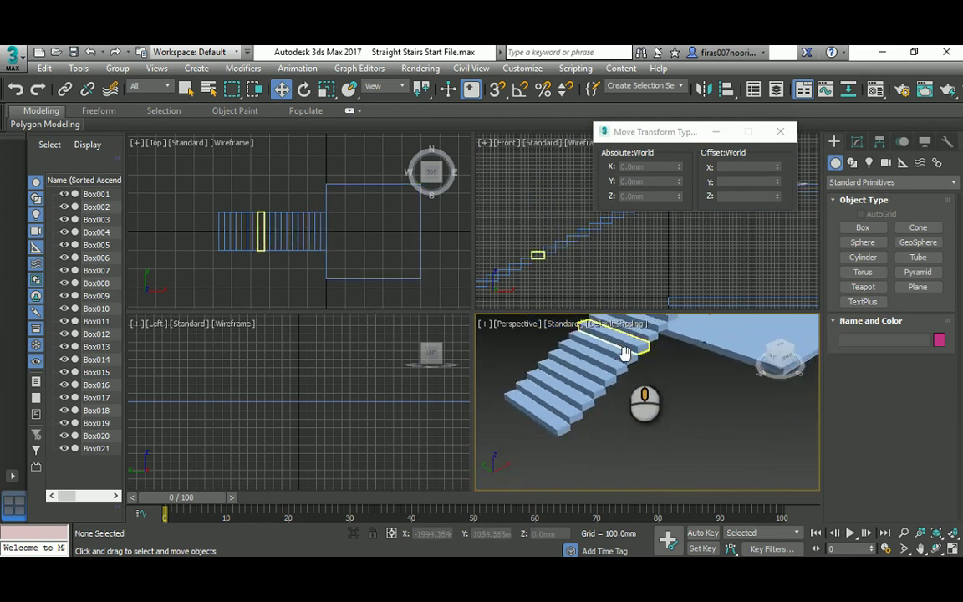
scroll(600, 428, down, 2)
scroll(602, 430, down, 3)
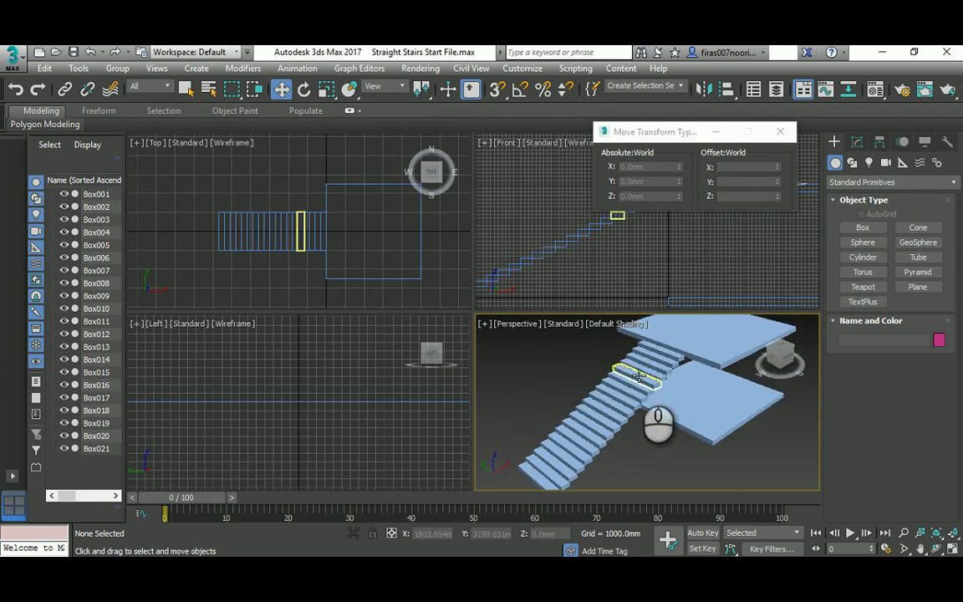